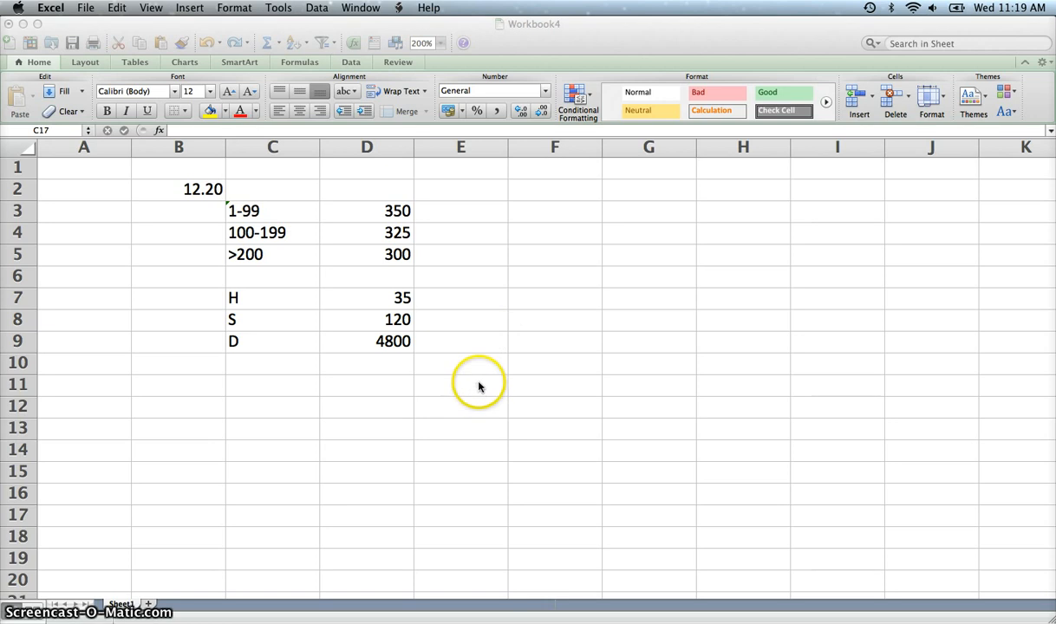
# Enter the label EOQ in cell E11.
pyautogui.click(432, 381)
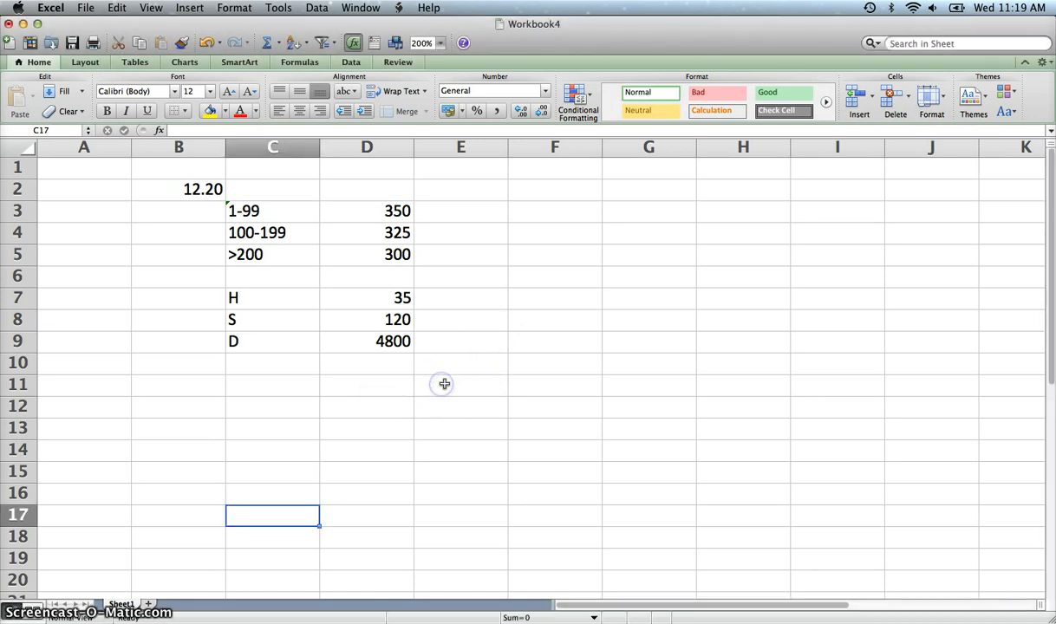
pyautogui.click(445, 384)
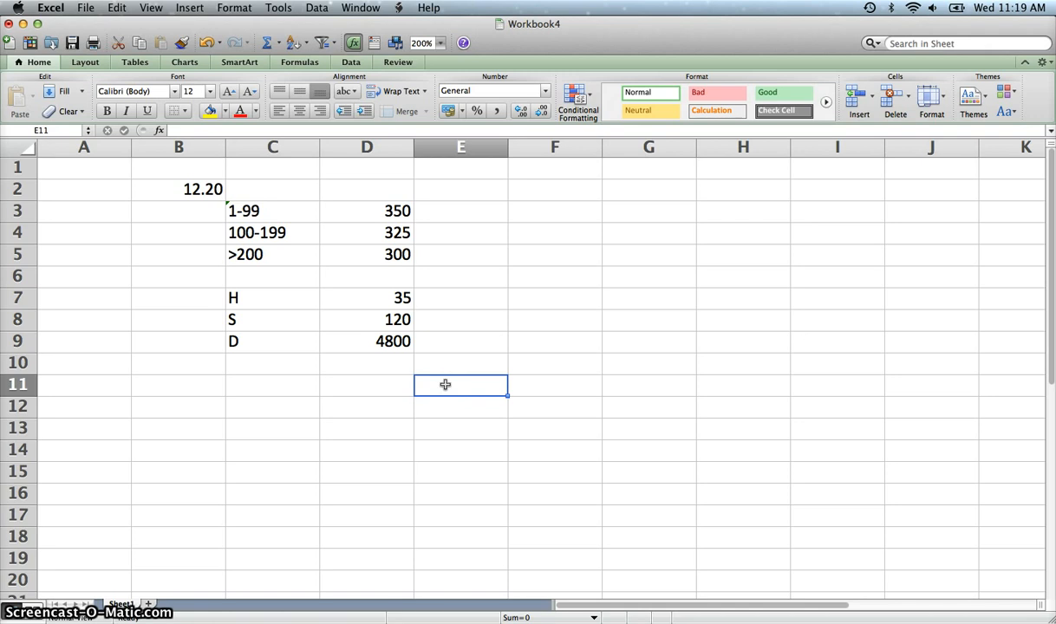
pyautogui.write('E')
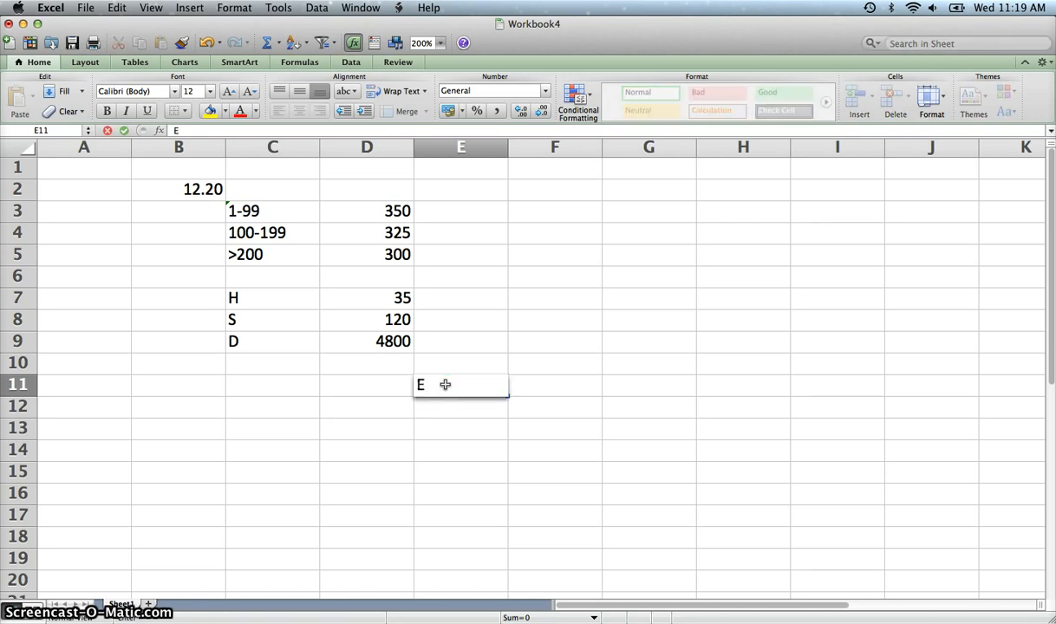
pyautogui.write('OQ')
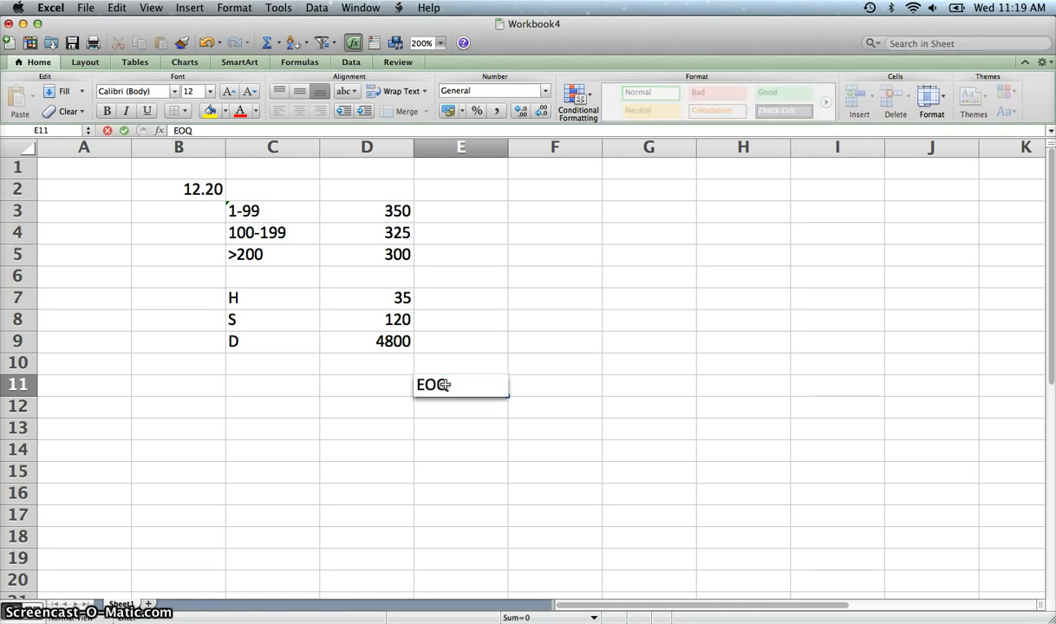
pyautogui.press('Tab')
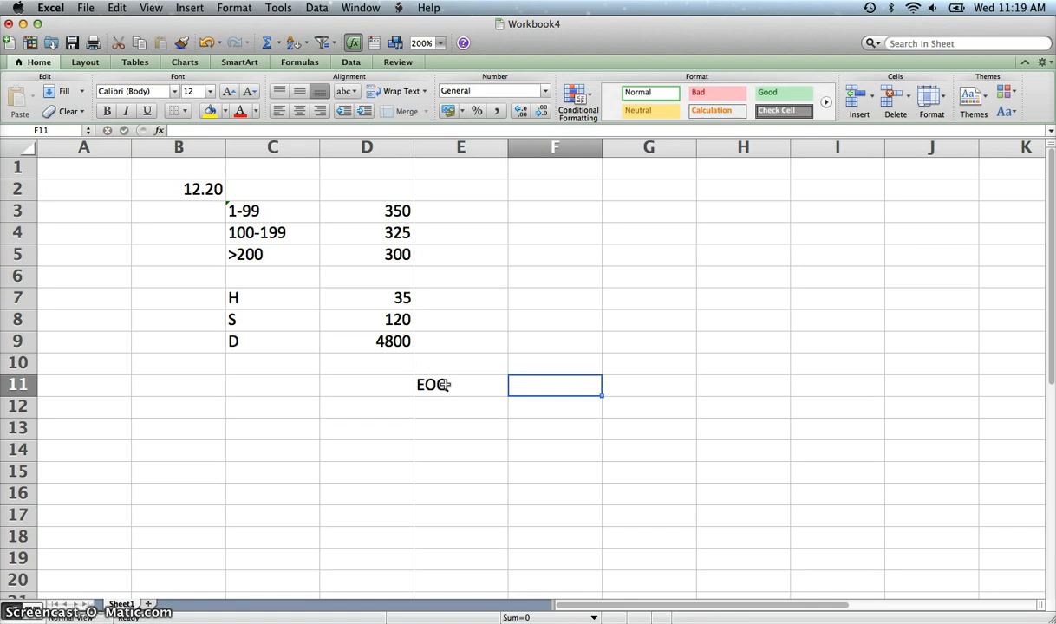
# Enter the formula =2*D9*D8 in F11 to calculate the numerator of the EOQ equation.
pyautogui.write('=2*')
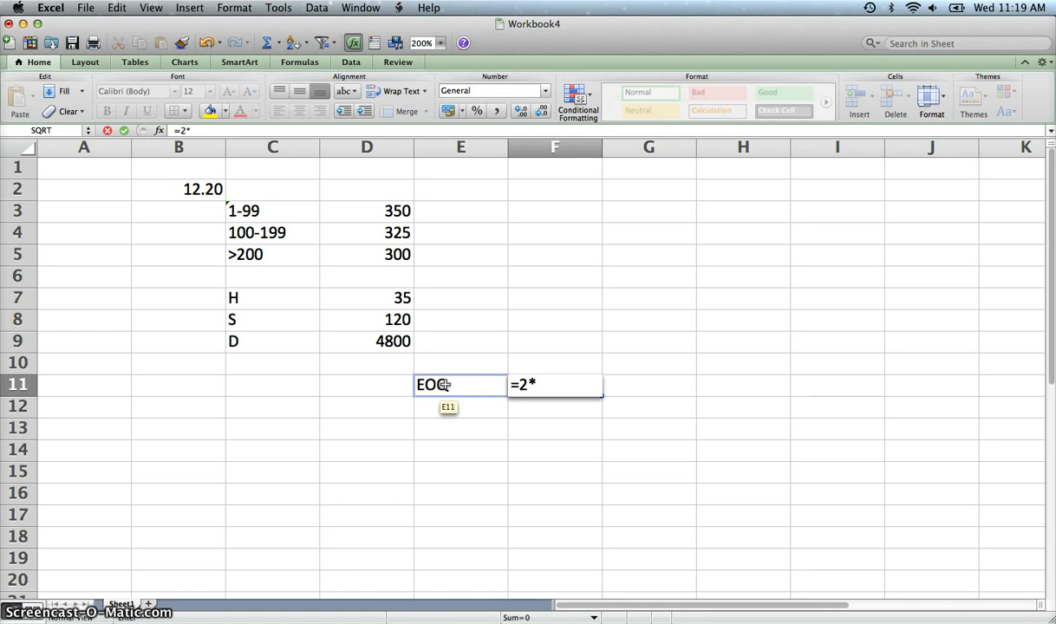
pyautogui.click(390, 342)
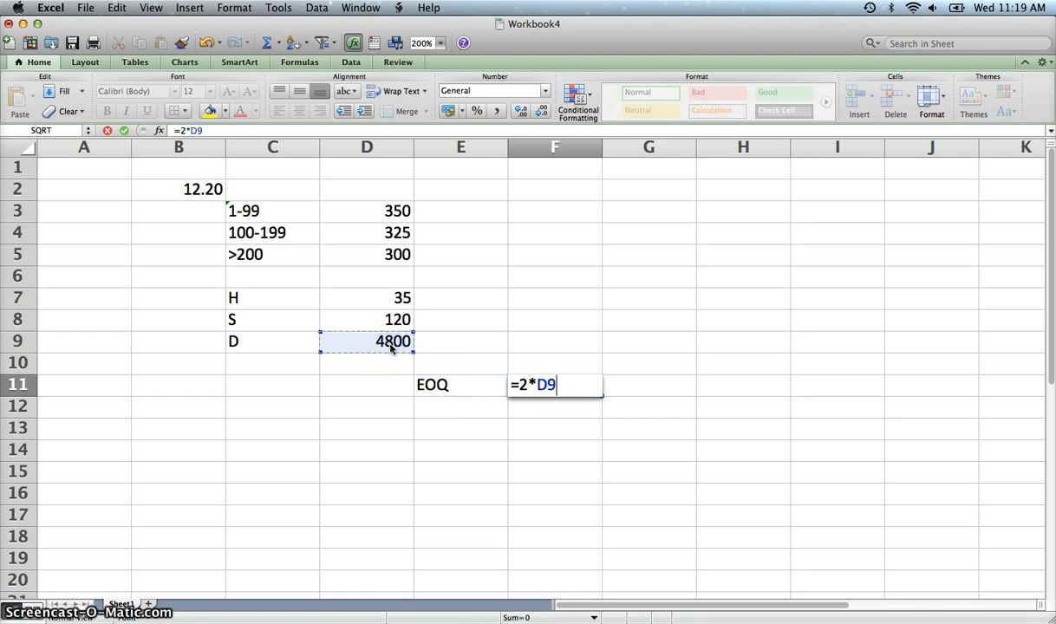
pyautogui.write('*')
pyautogui.scroll(-2, 390, 345)
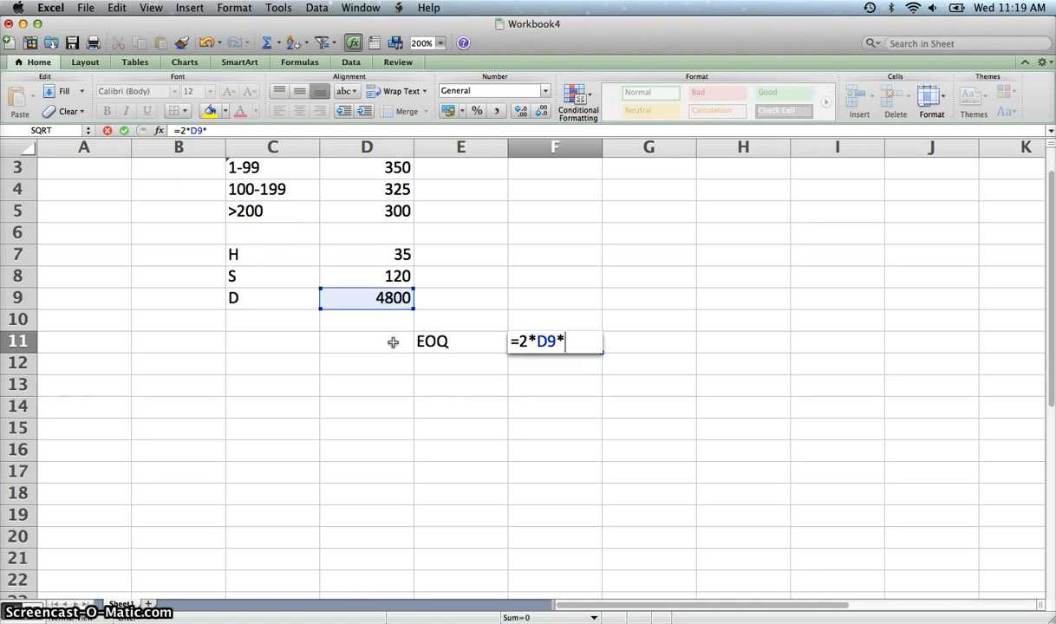
pyautogui.scroll(-2, 390, 354)
pyautogui.scroll(4, 390, 356)
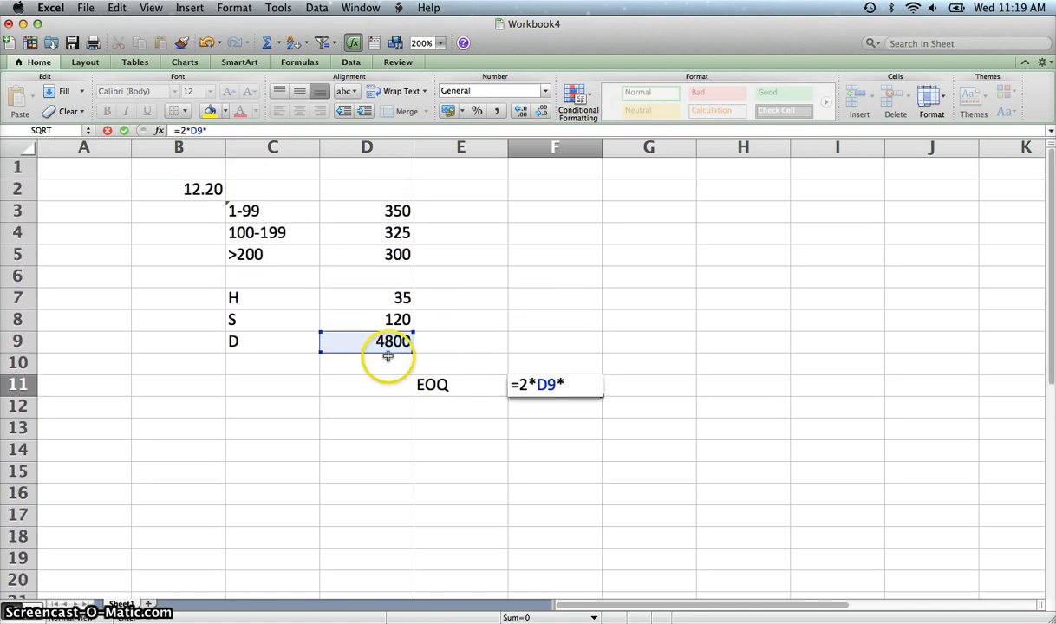
pyautogui.click(386, 320)
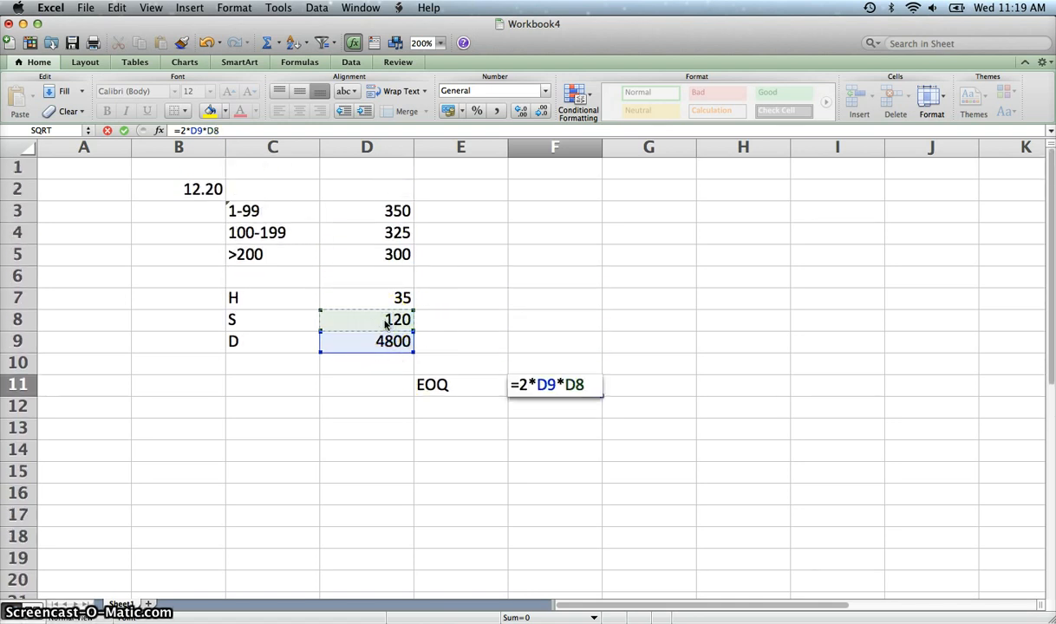
pyautogui.press('Return')
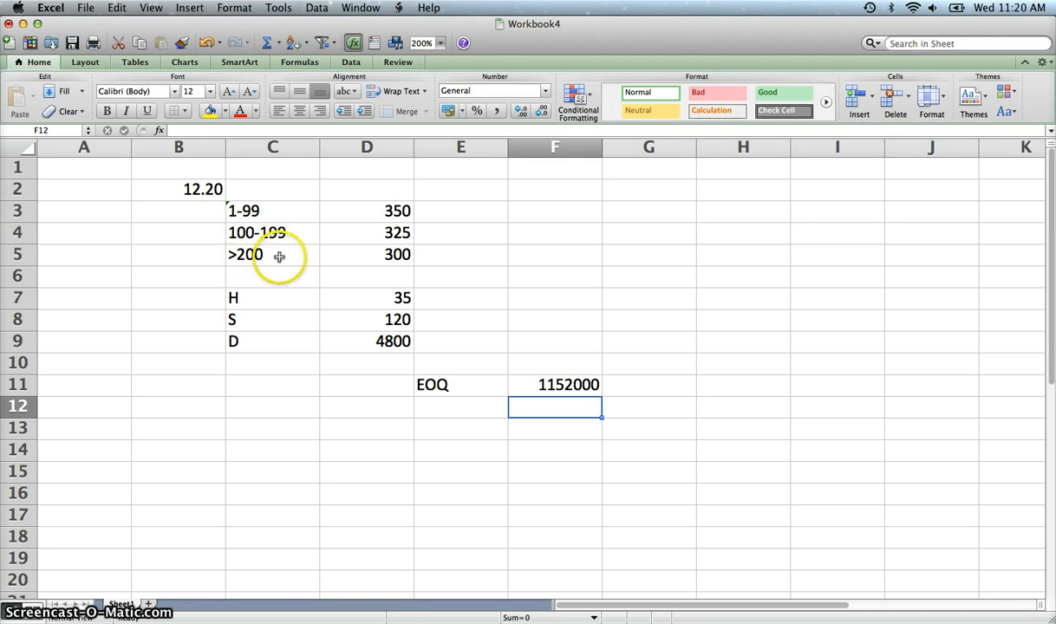
# Examine the formula behind the demand value D in cell D9 without changing it.
pyautogui.click(394, 341)
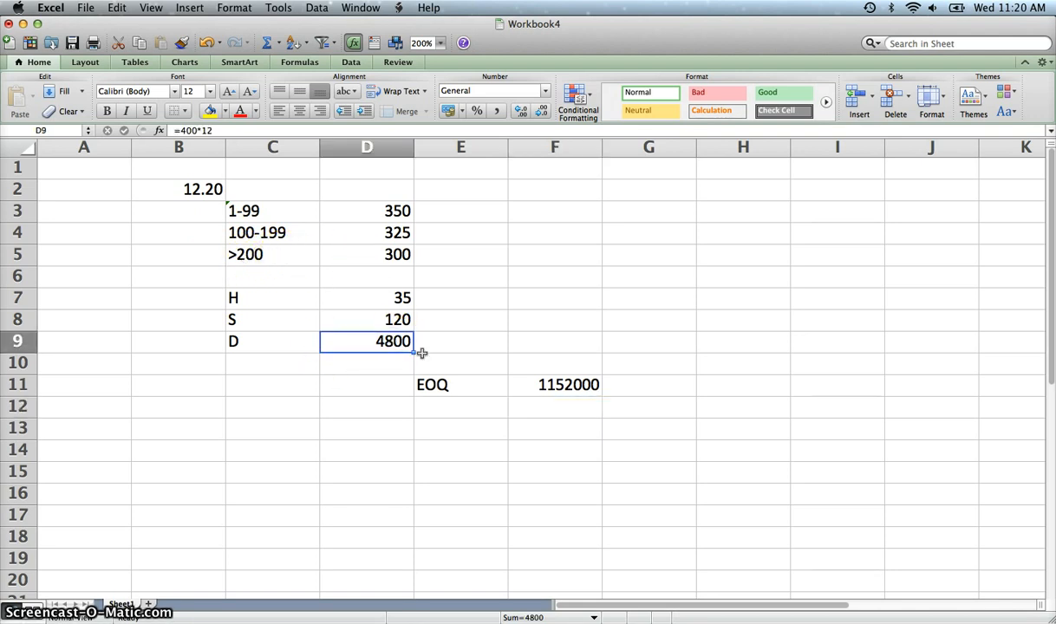
pyautogui.doubleClick(384, 339)
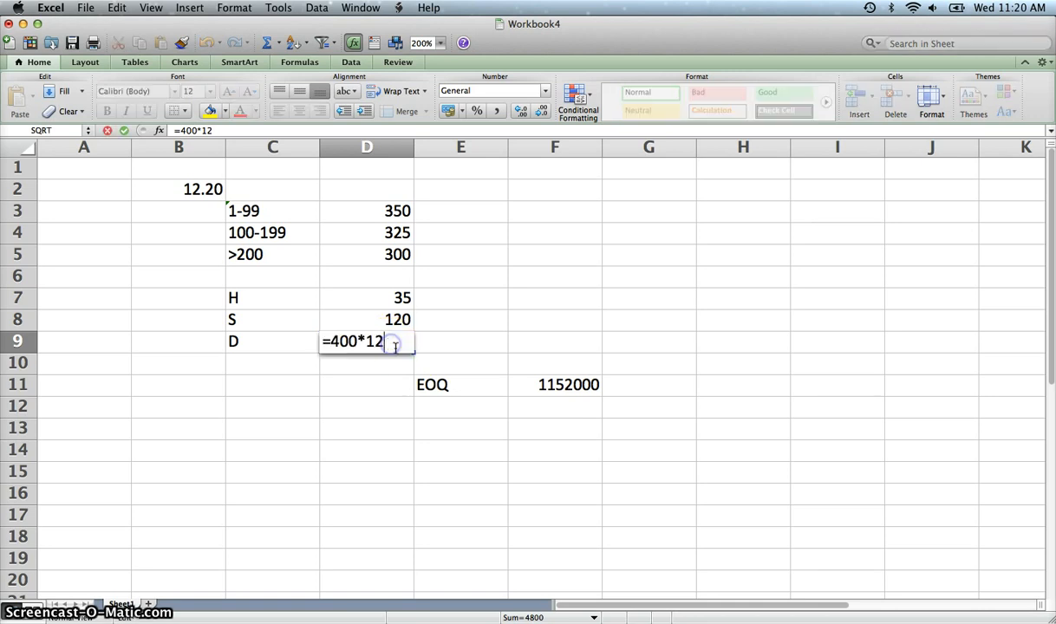
pyautogui.click(440, 385)
pyautogui.click(351, 373)
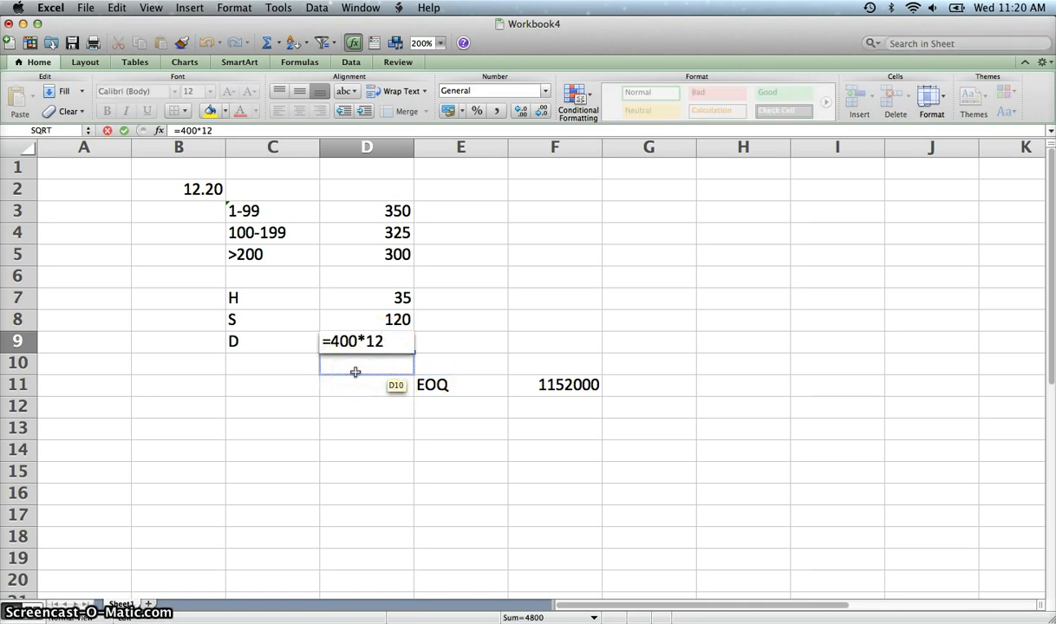
pyautogui.press('Escape')
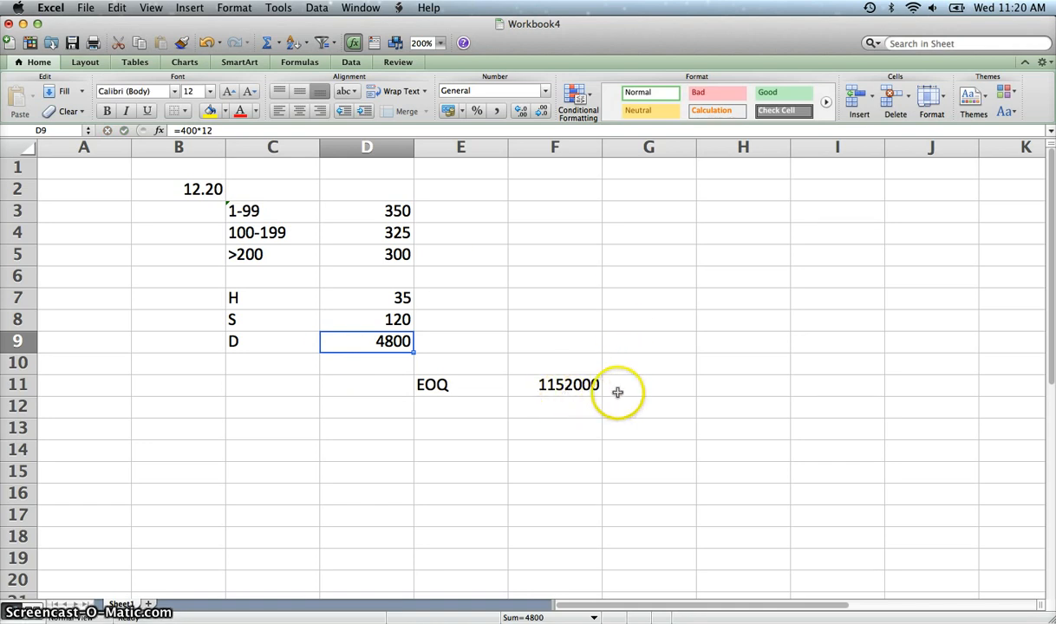
# Enter a formula in G11 that divides the EOQ numerator in F11 by the holding cost H in D7.
pyautogui.click(650, 393)
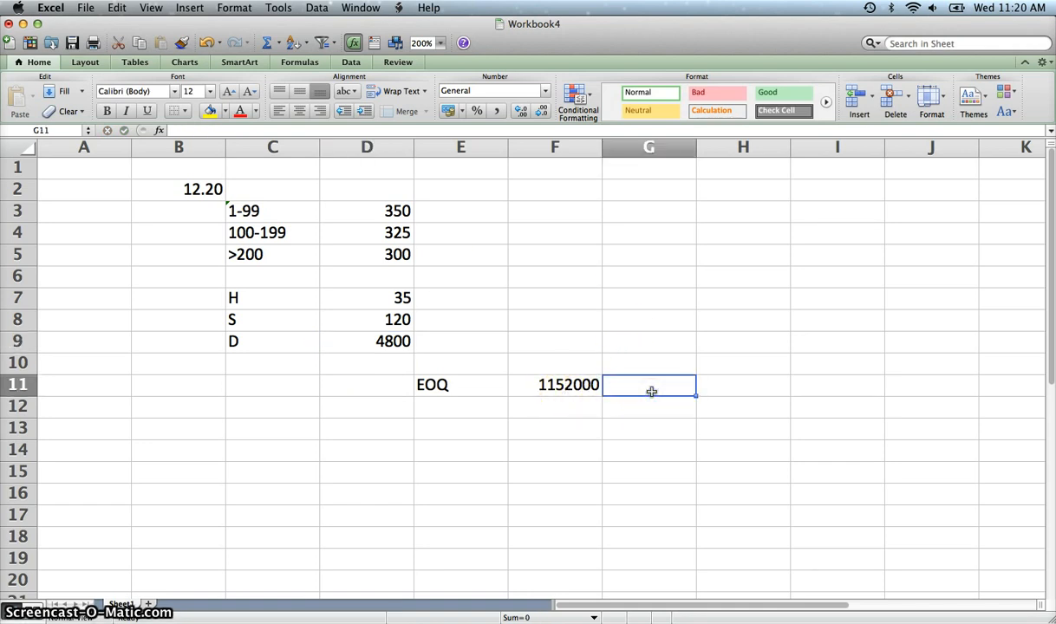
pyautogui.write('=')
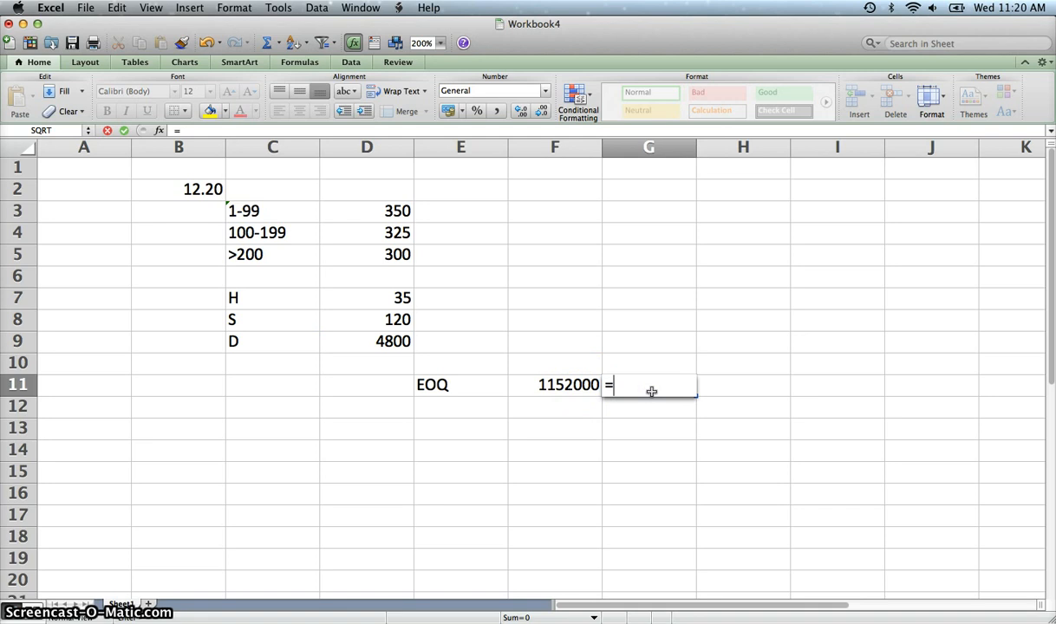
pyautogui.click(574, 391)
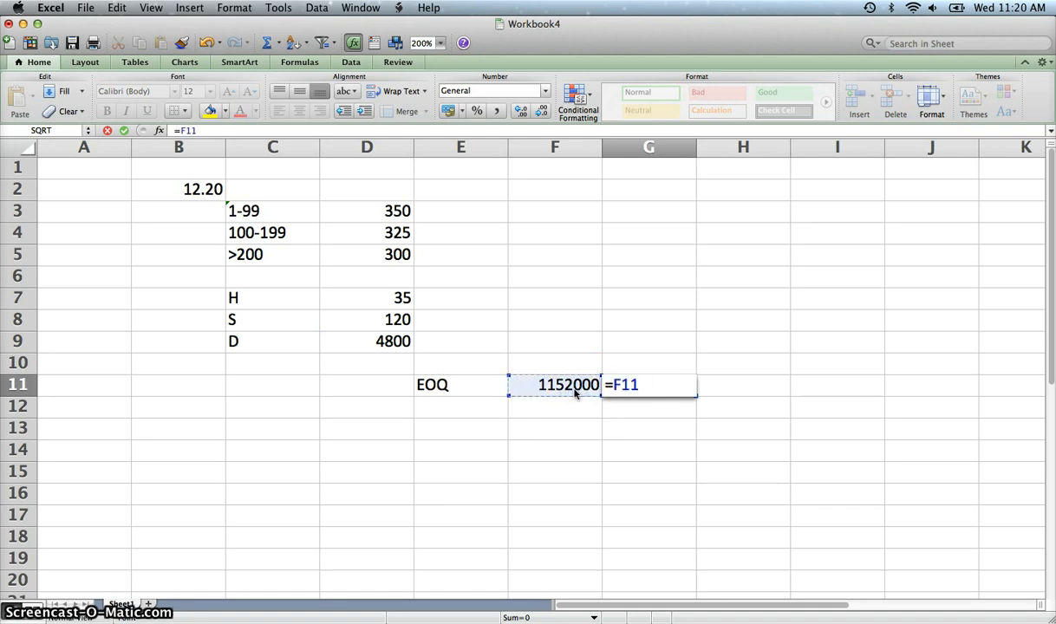
pyautogui.write('/')
pyautogui.scroll(-5, 513, 348)
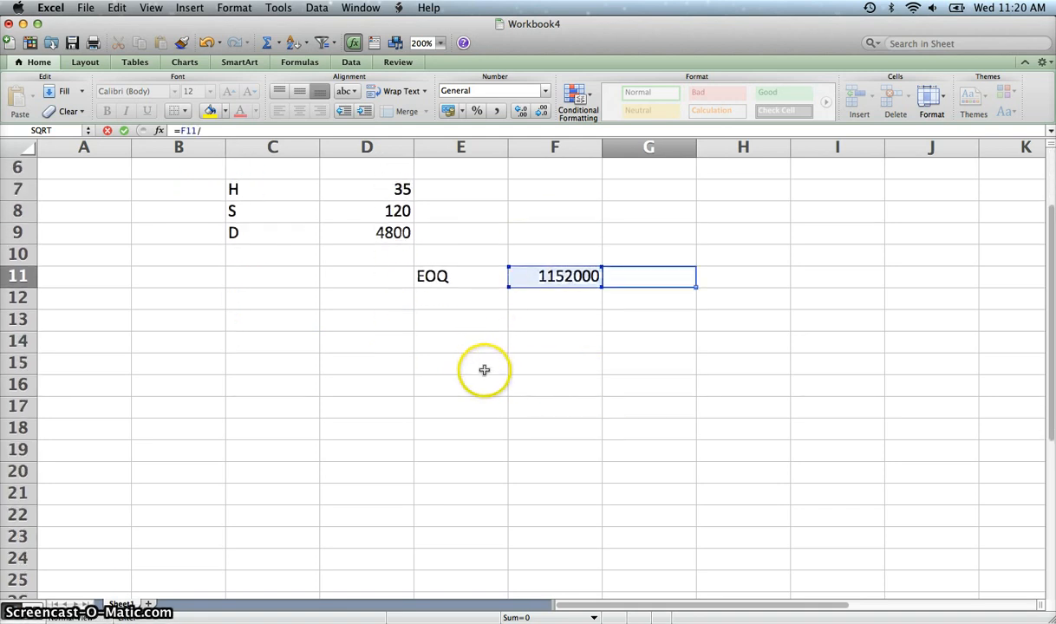
pyautogui.scroll(-10, 483, 370)
pyautogui.scroll(15, 484, 370)
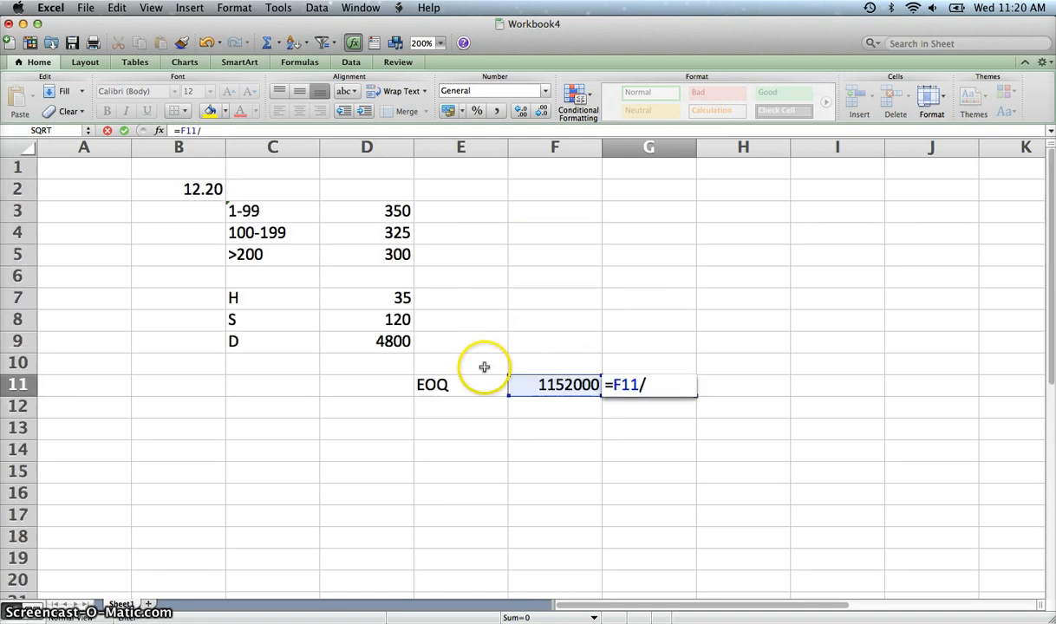
pyautogui.click(392, 297)
pyautogui.press('Return')
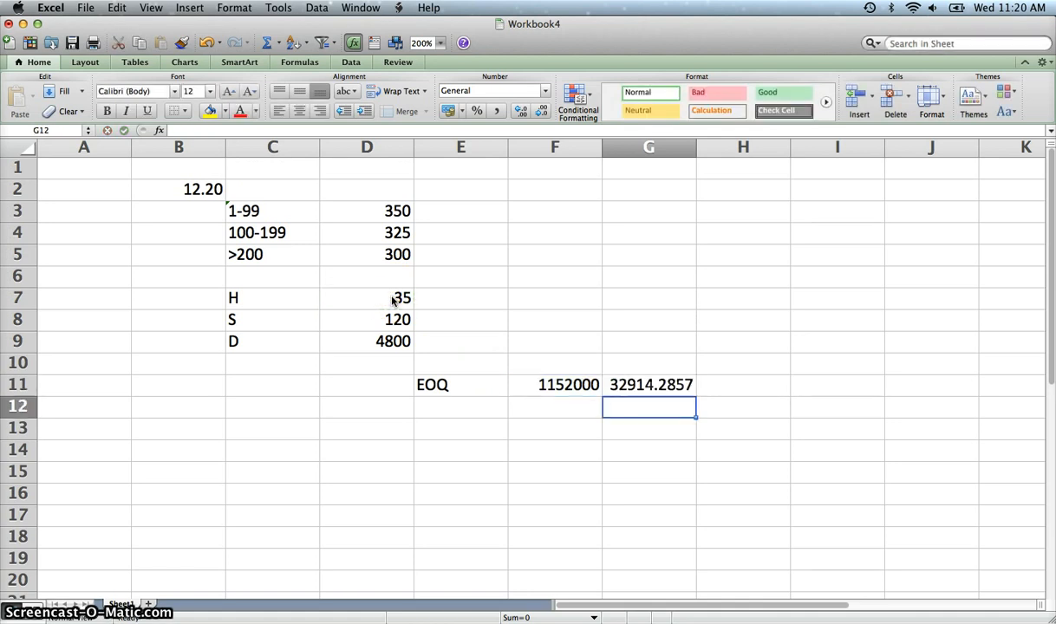
# Calculate the EOQ in H11 as the square root of G11 with the SQRT function.
pyautogui.press('Right')
pyautogui.press('Up')
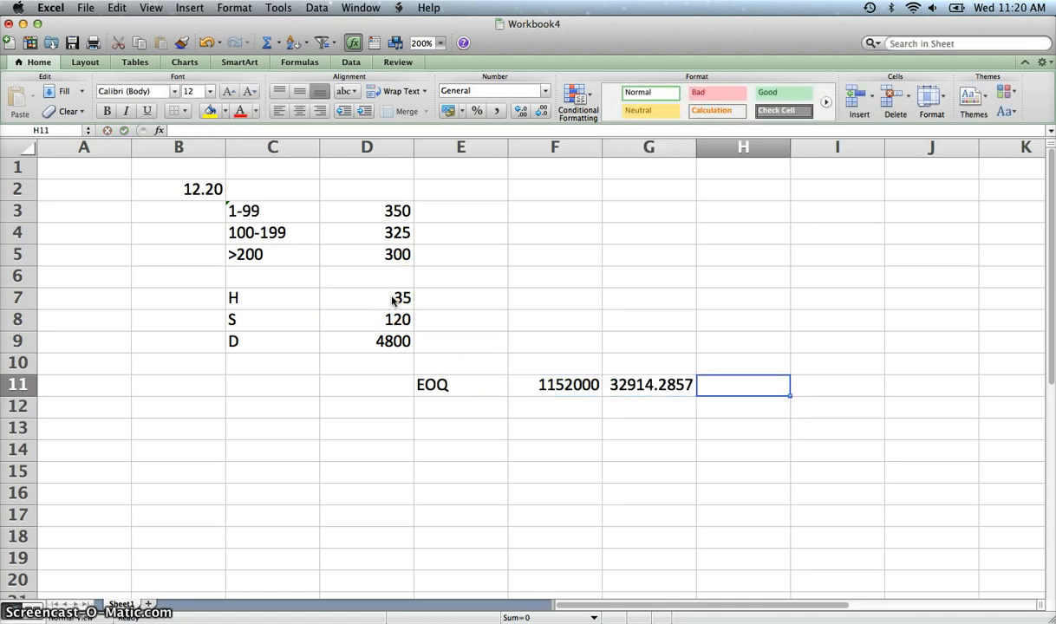
pyautogui.write('=')
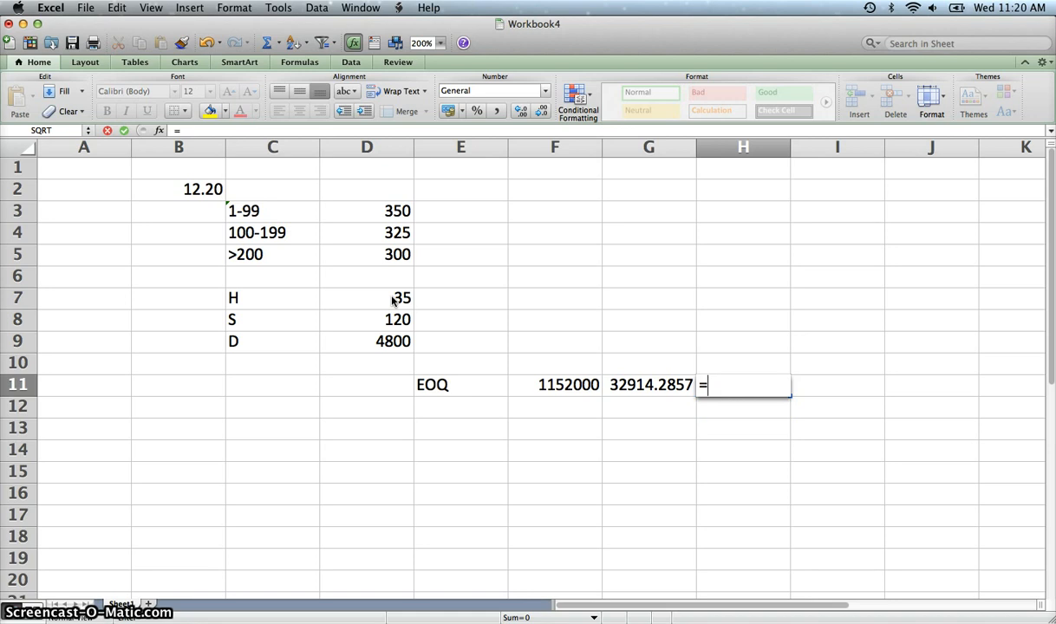
pyautogui.write('Sq')
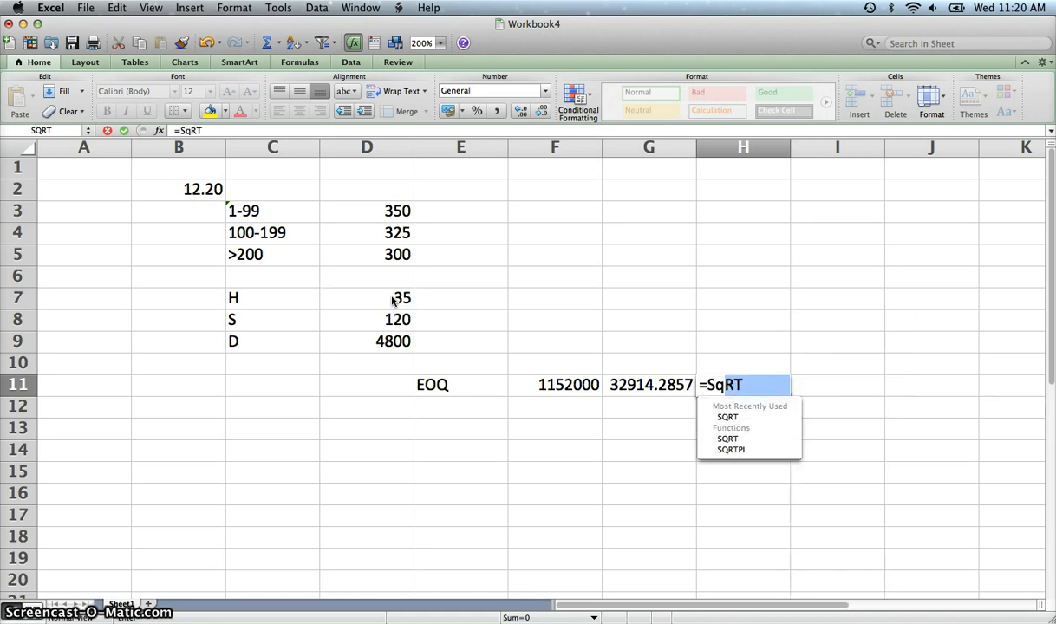
pyautogui.write('rt(')
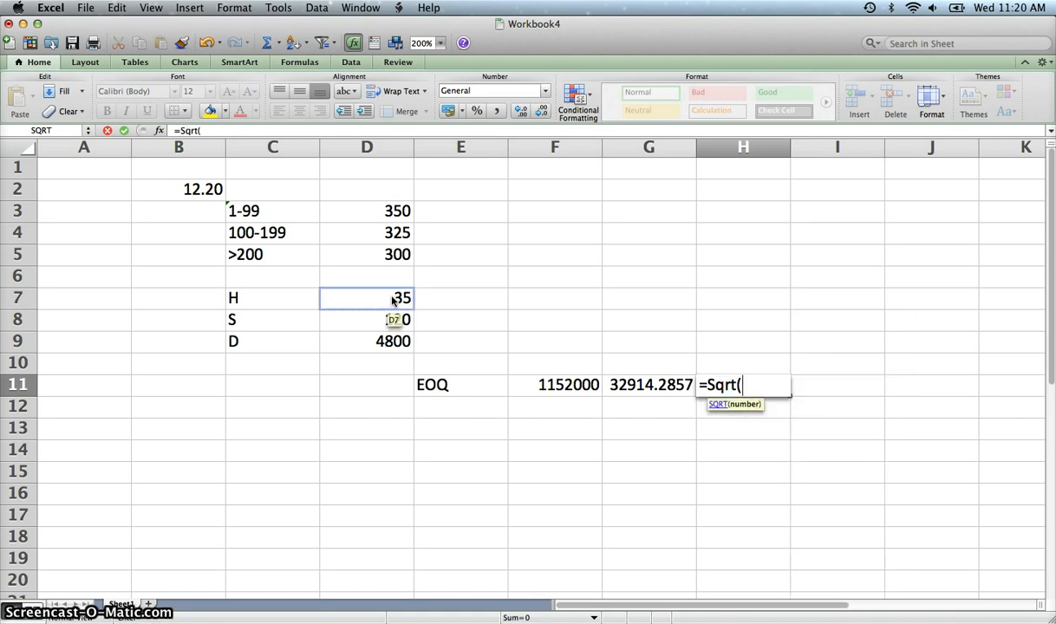
pyautogui.click(661, 389)
pyautogui.write(')')
pyautogui.press('Return')
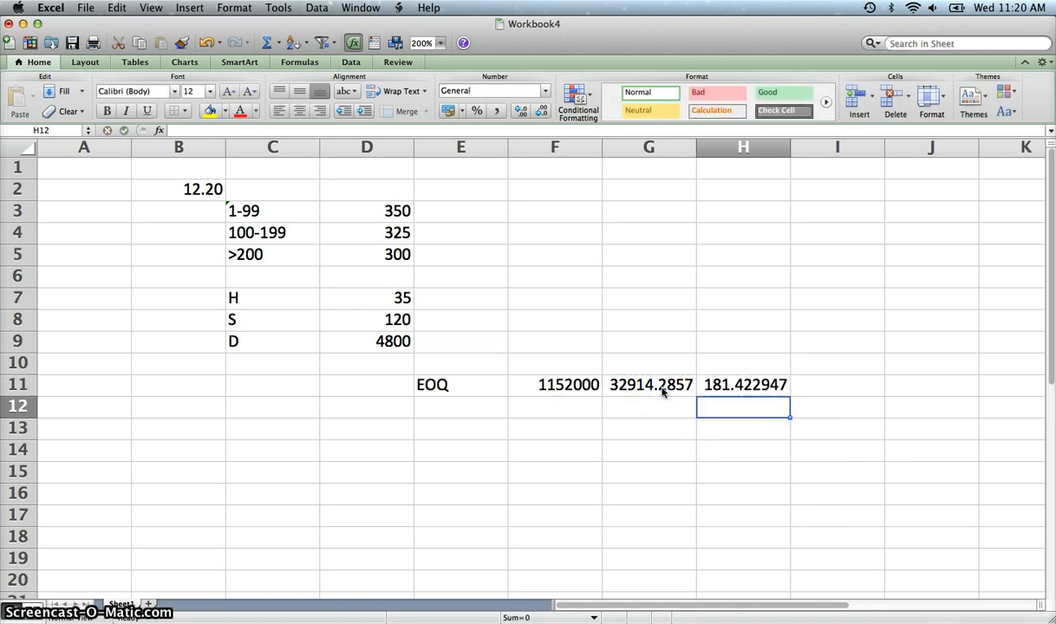
# Switch to Word to review the total cost formulas on the Exam 3 Formula Sheet, and return to the Excel workbook.
pyautogui.press('super+Tab')
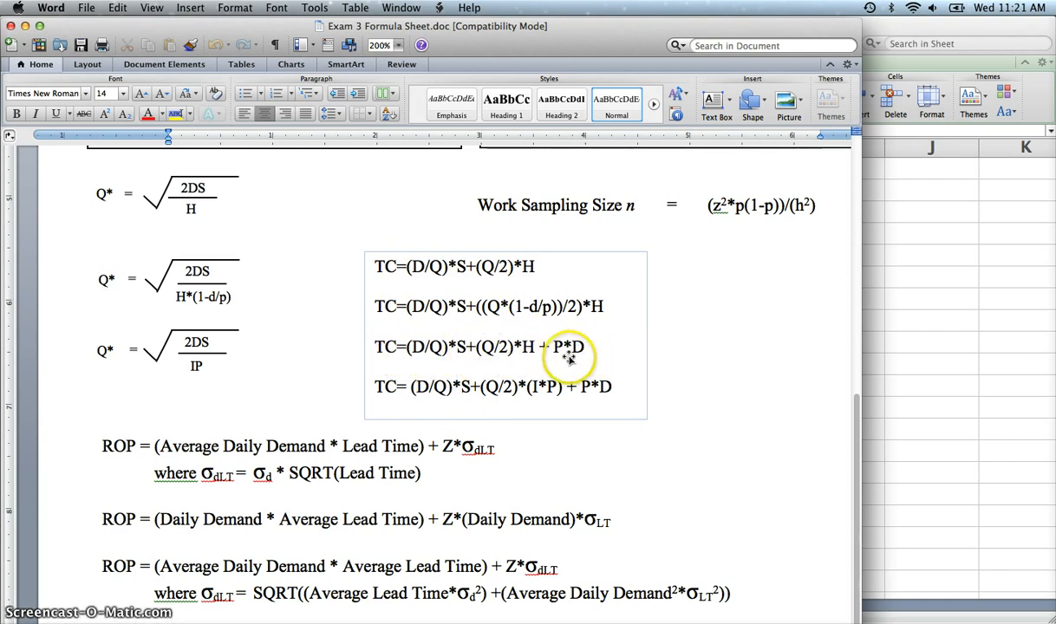
pyautogui.click(916, 475)
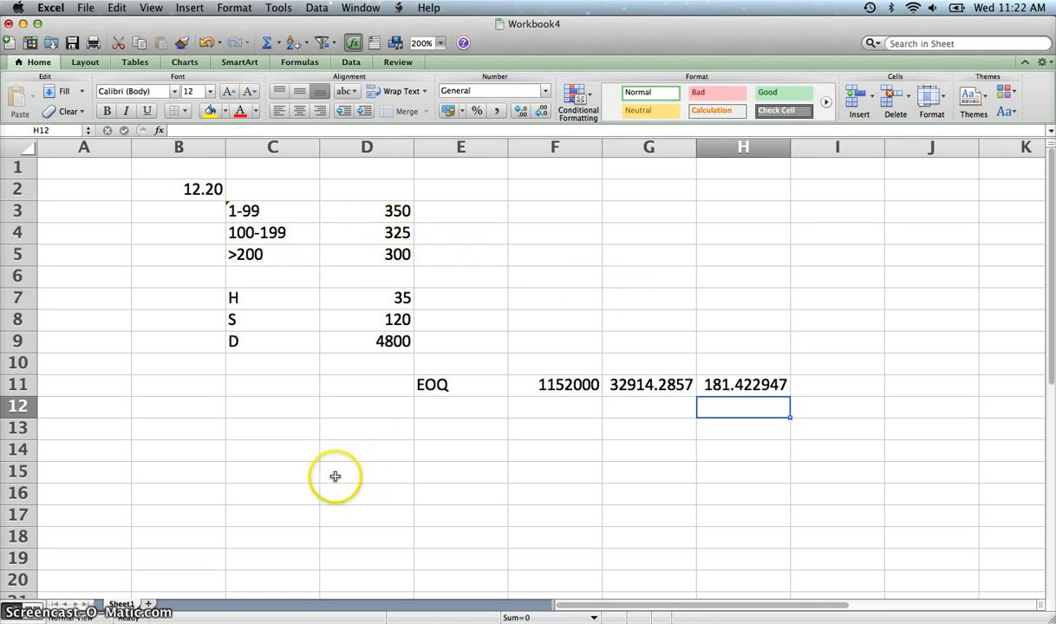
# Link cell C15 to the EOQ result in H11 with the formula =H11.
pyautogui.click(291, 475)
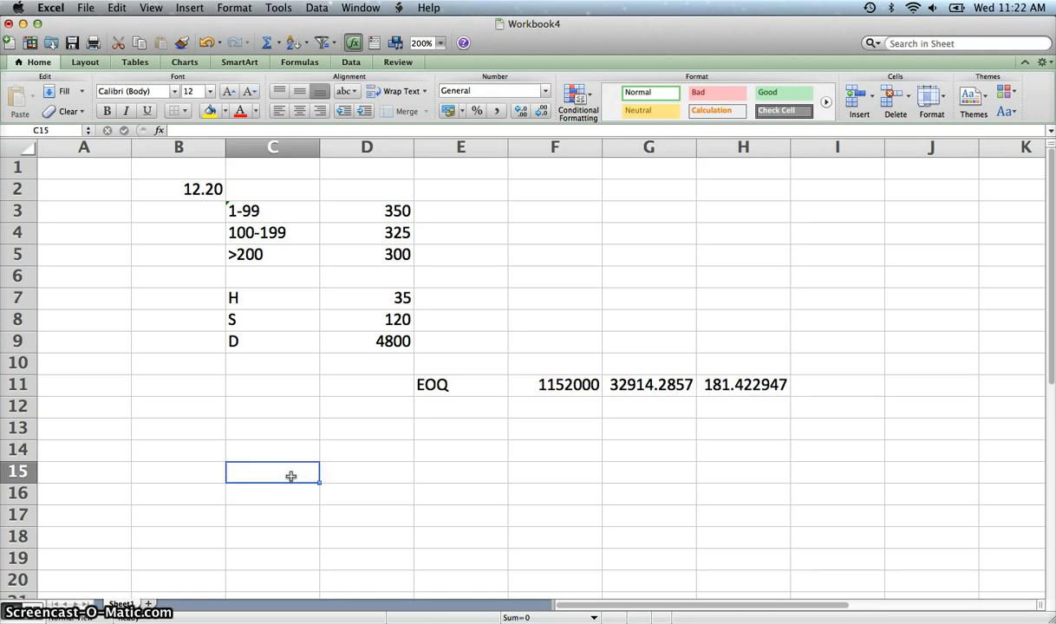
pyautogui.write('=')
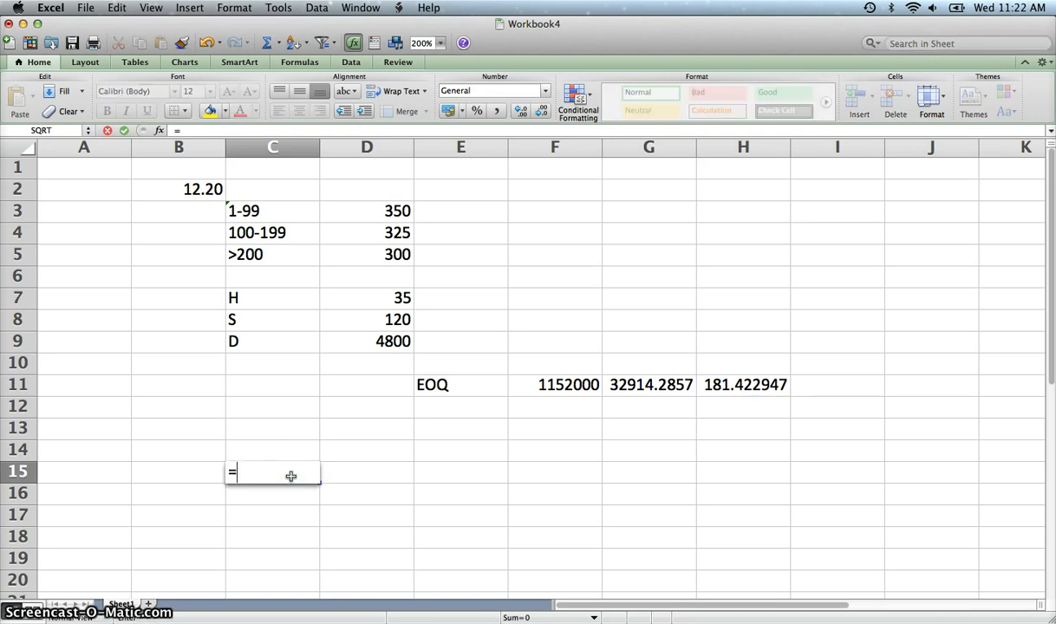
pyautogui.click(732, 389)
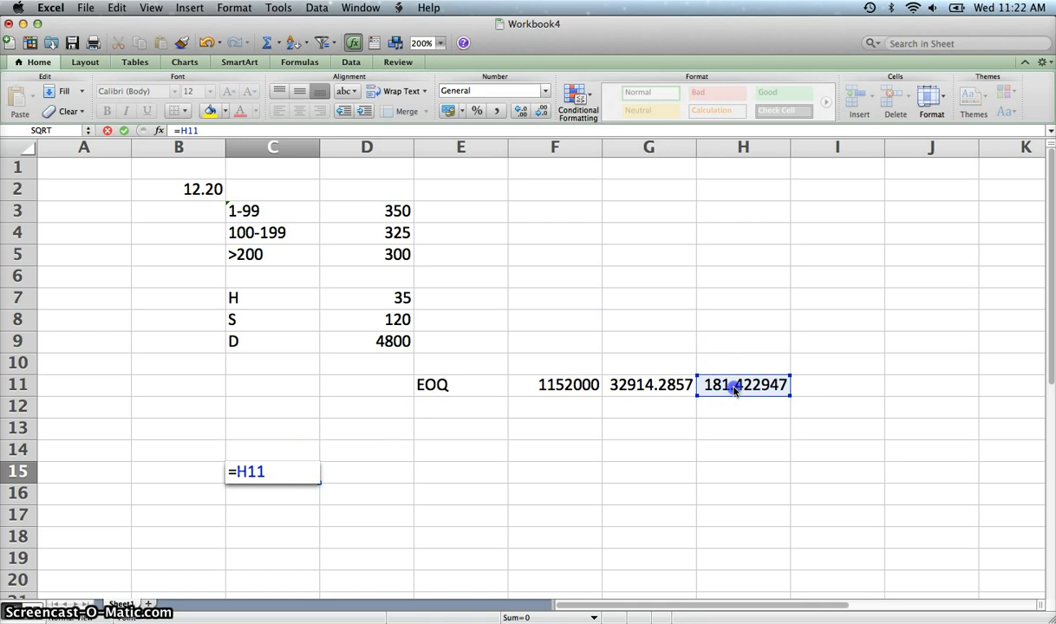
pyautogui.press('Return')
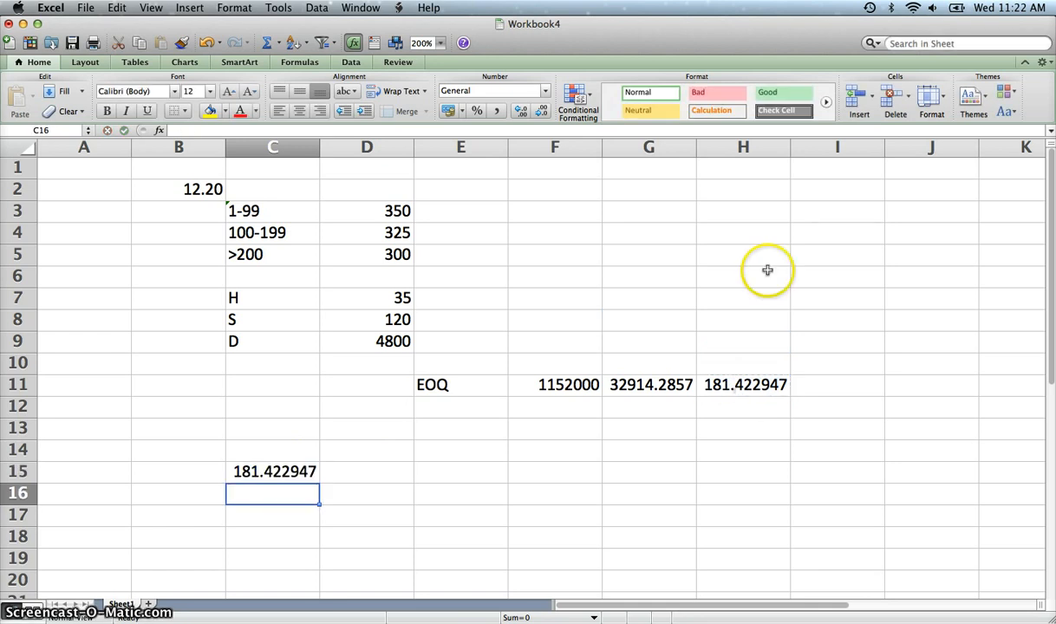
# Calculate the ordering cost for the EOQ quantity in D15 with the formula =(D9/C15)*D8.
pyautogui.click(358, 472)
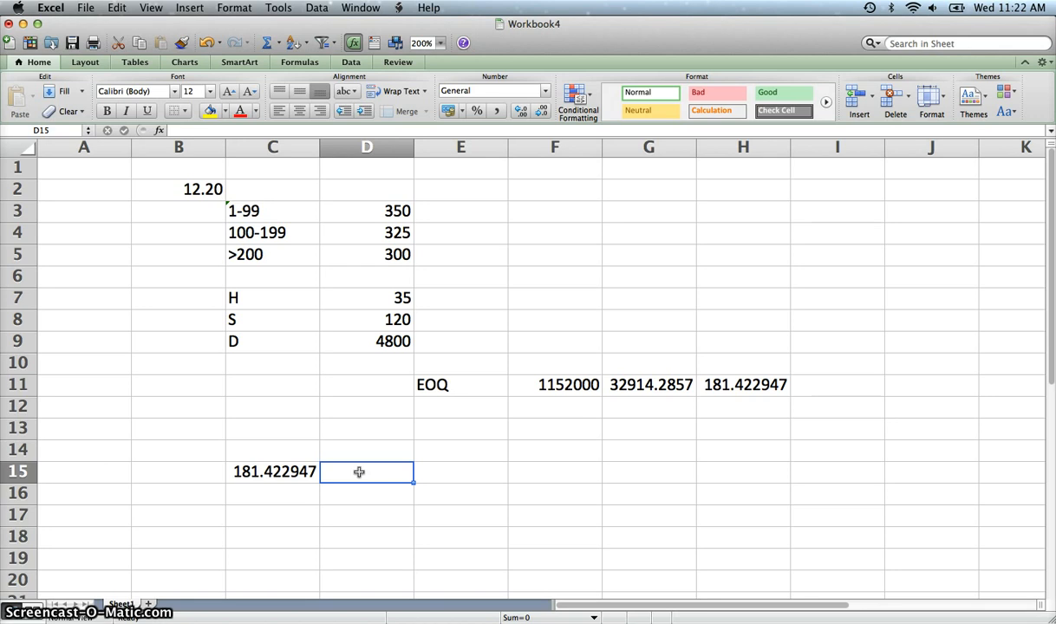
pyautogui.write('=(')
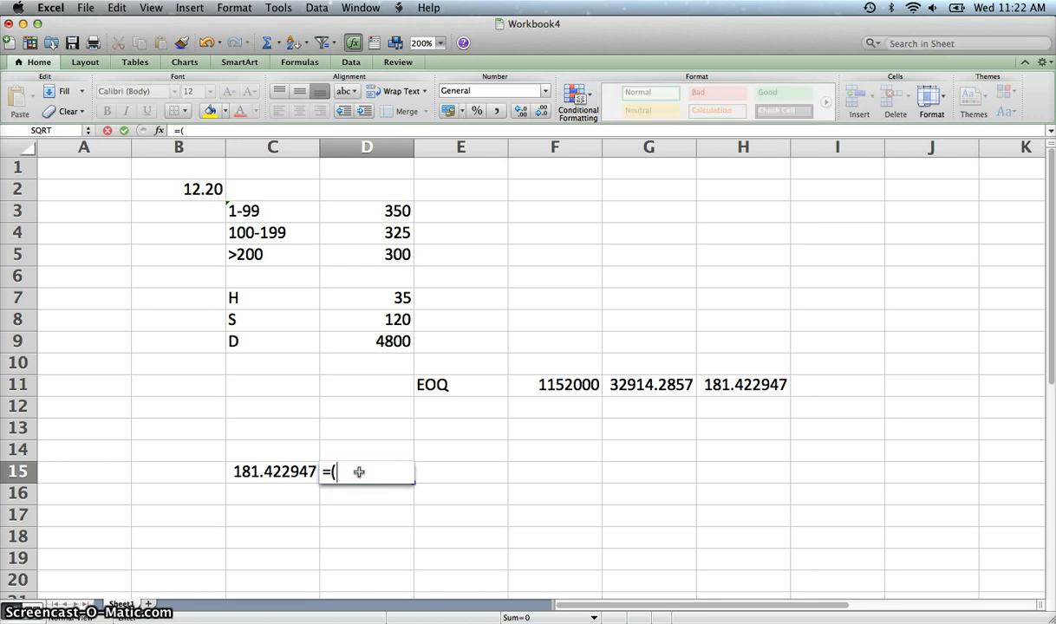
pyautogui.click(384, 340)
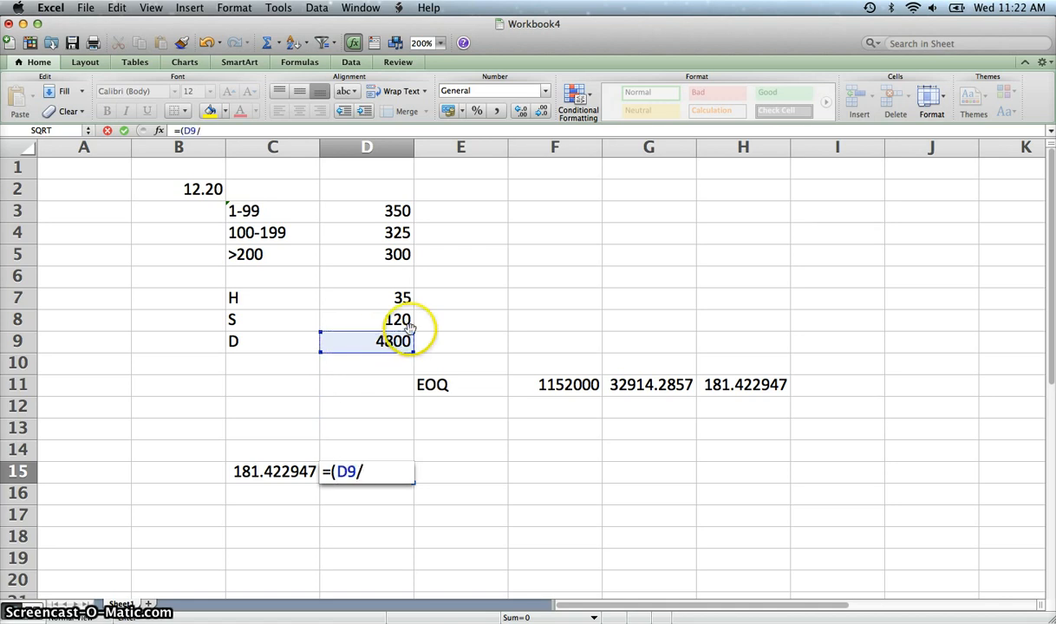
pyautogui.click(250, 471)
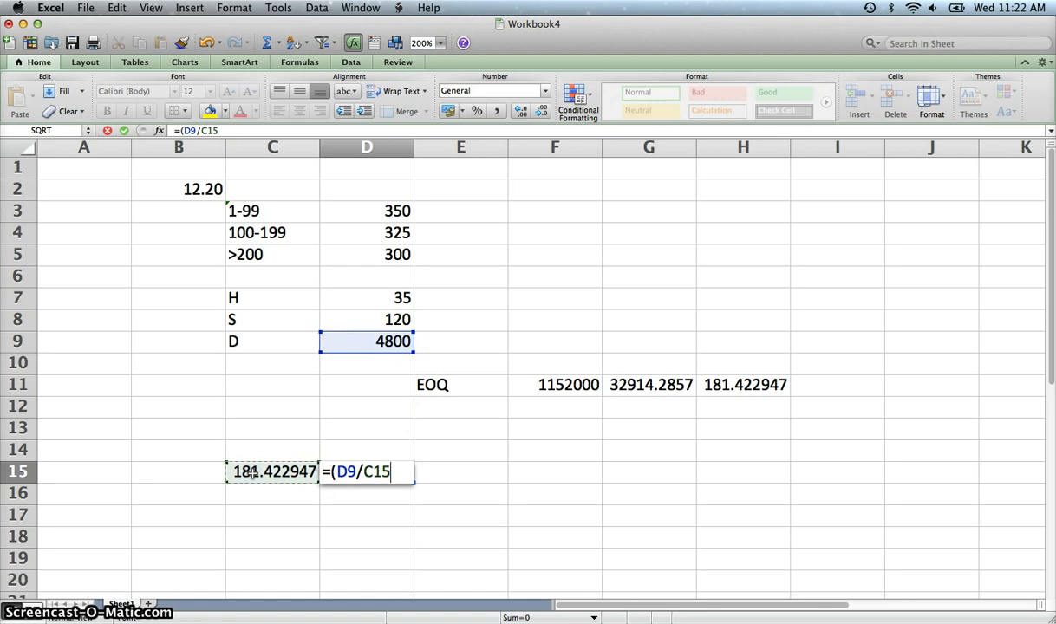
pyautogui.write(')')
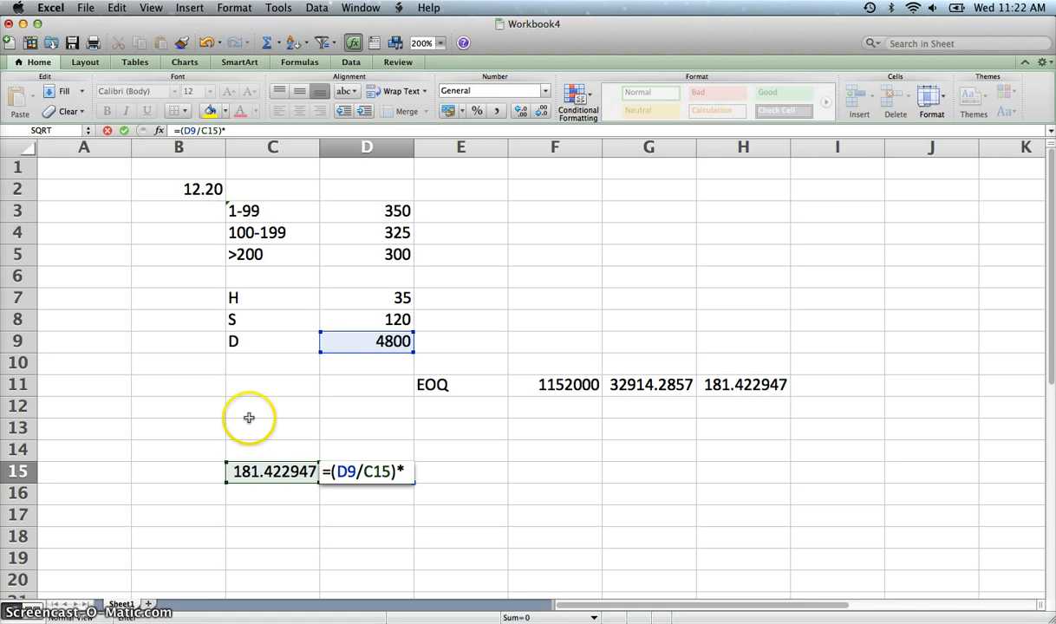
pyautogui.write('*')
pyautogui.click(395, 318)
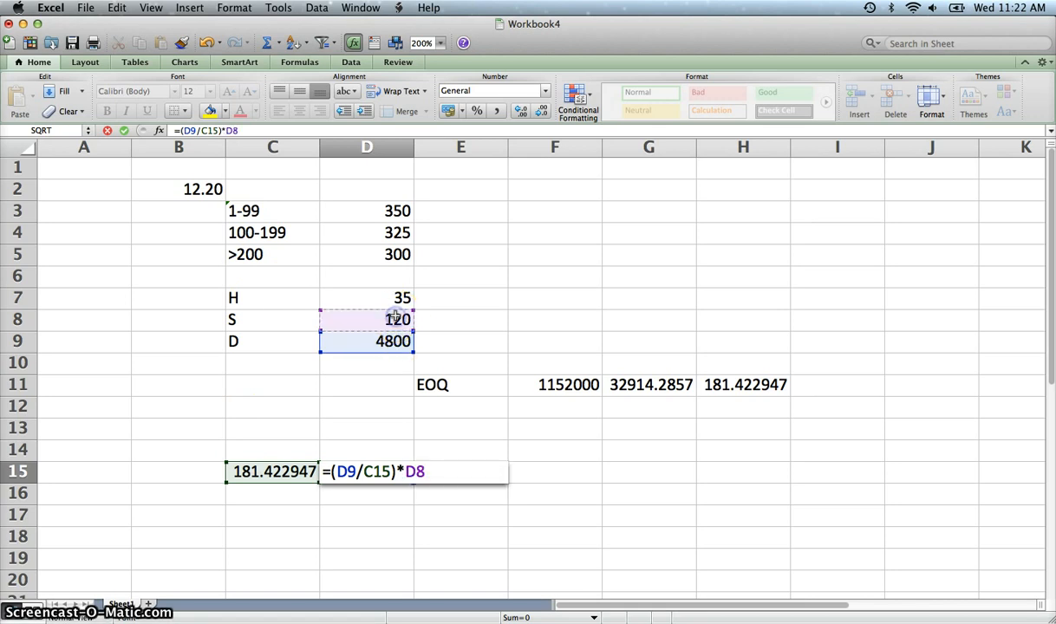
pyautogui.press('Return')
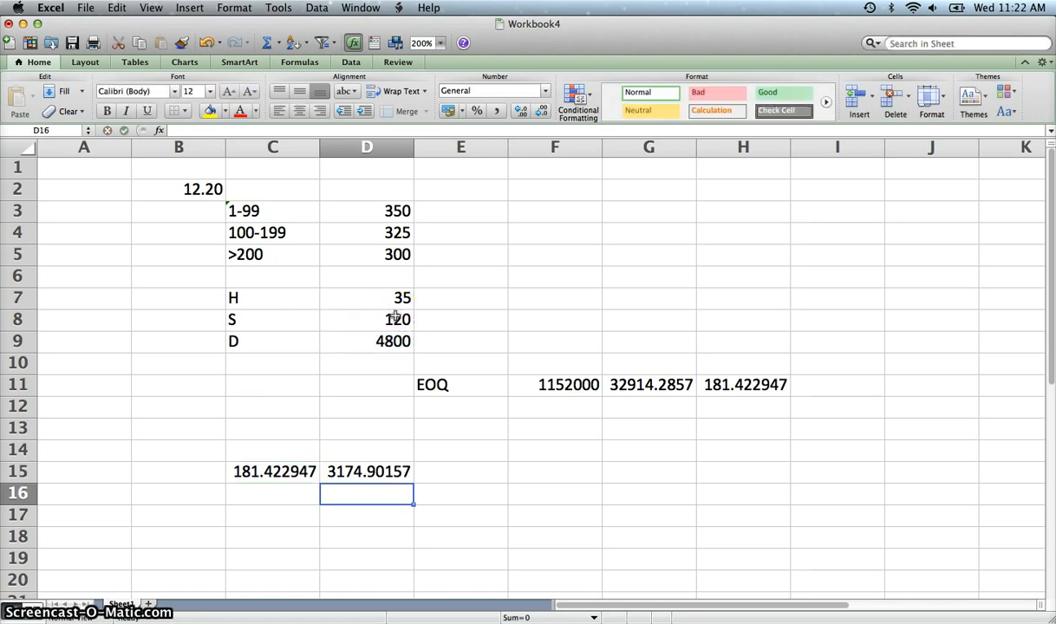
# Calculate the holding cost for the EOQ quantity in E15 with the formula =(C15/2)*D7.
pyautogui.press('Right')
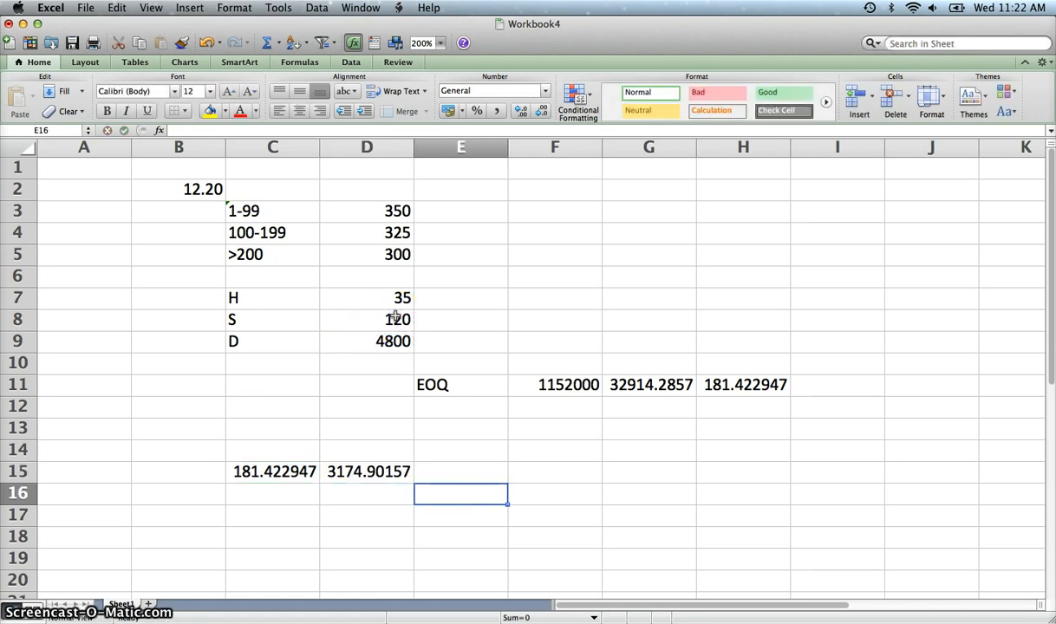
pyautogui.press('Up')
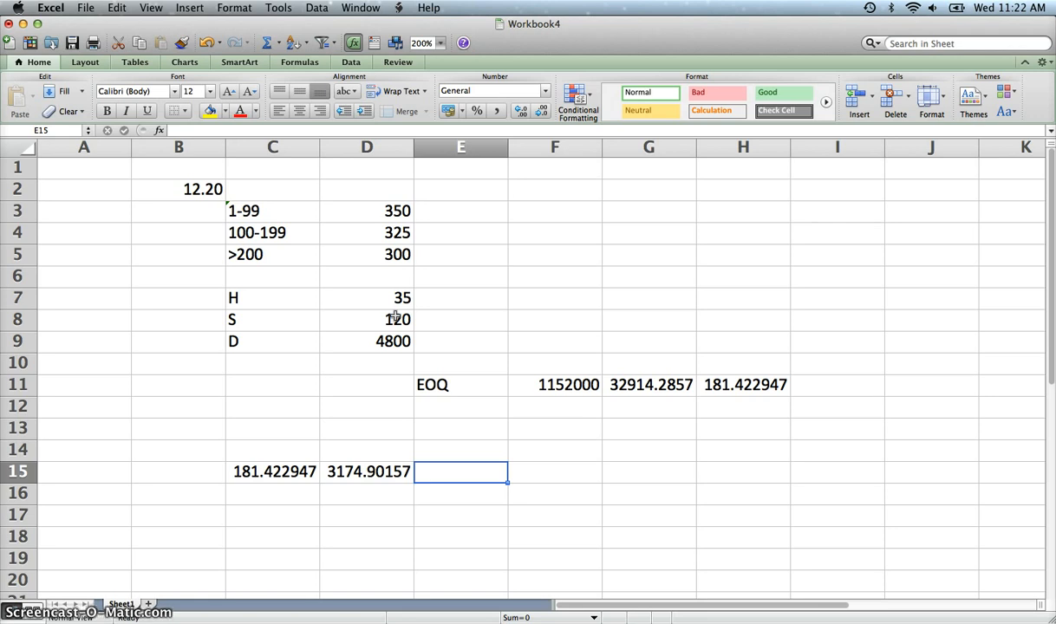
pyautogui.write('=')
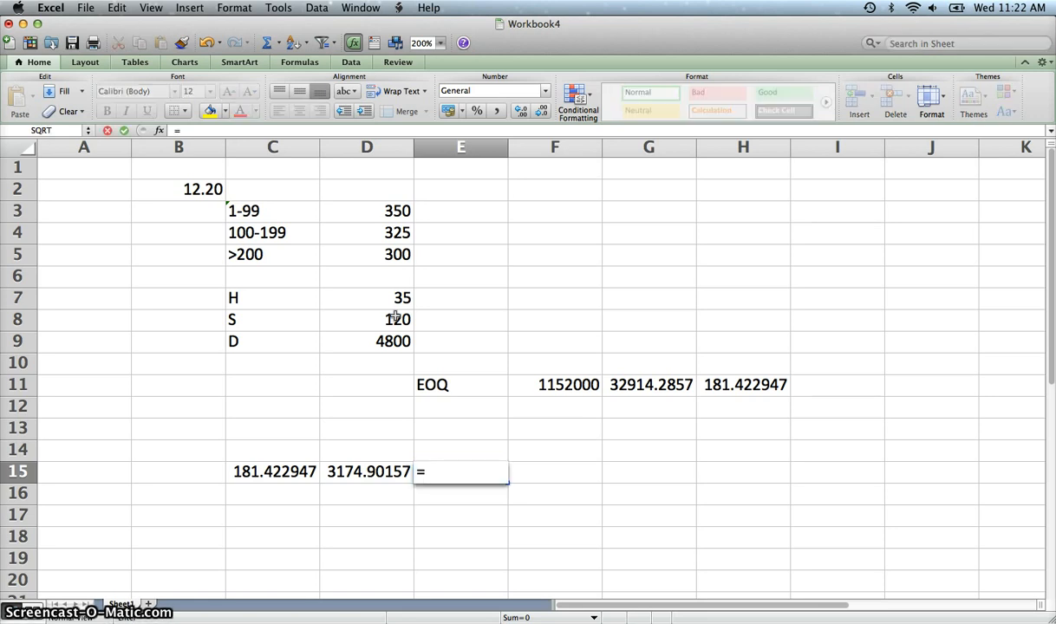
pyautogui.write('(')
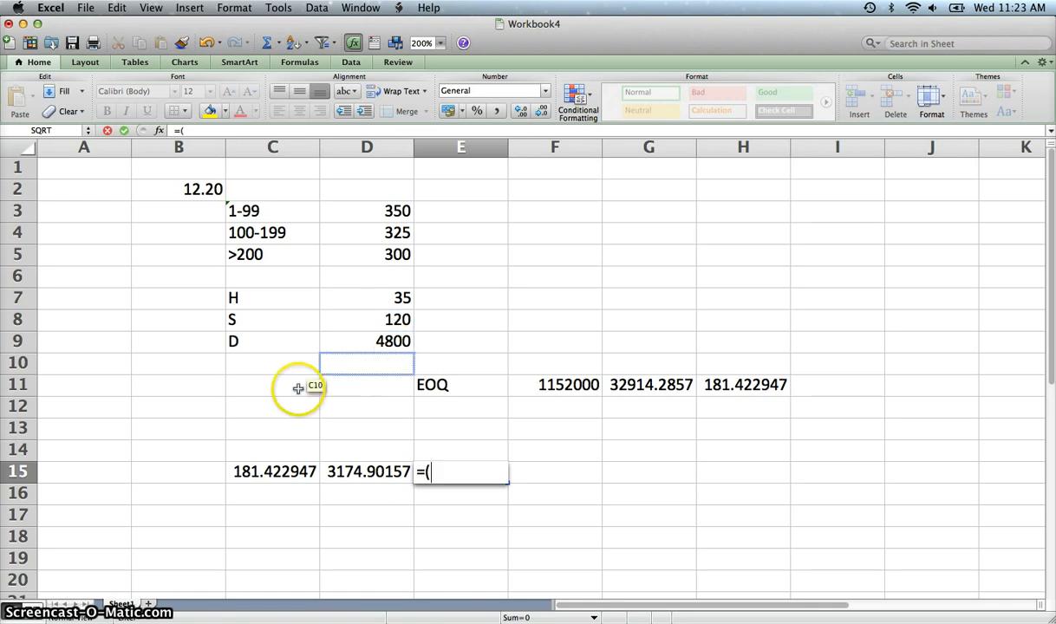
pyautogui.click(255, 471)
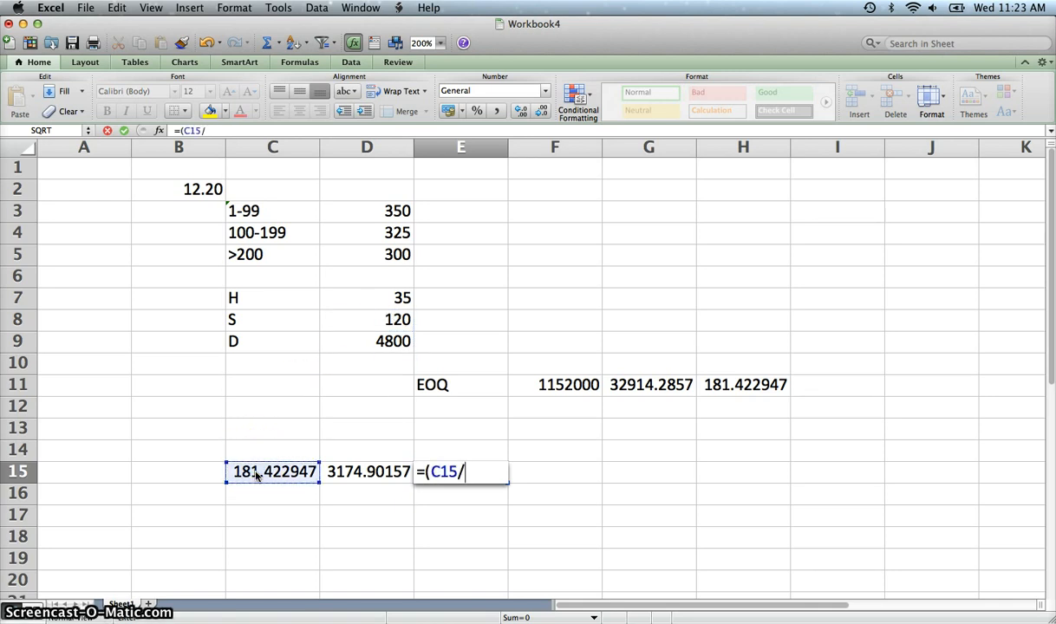
pyautogui.write('/2')
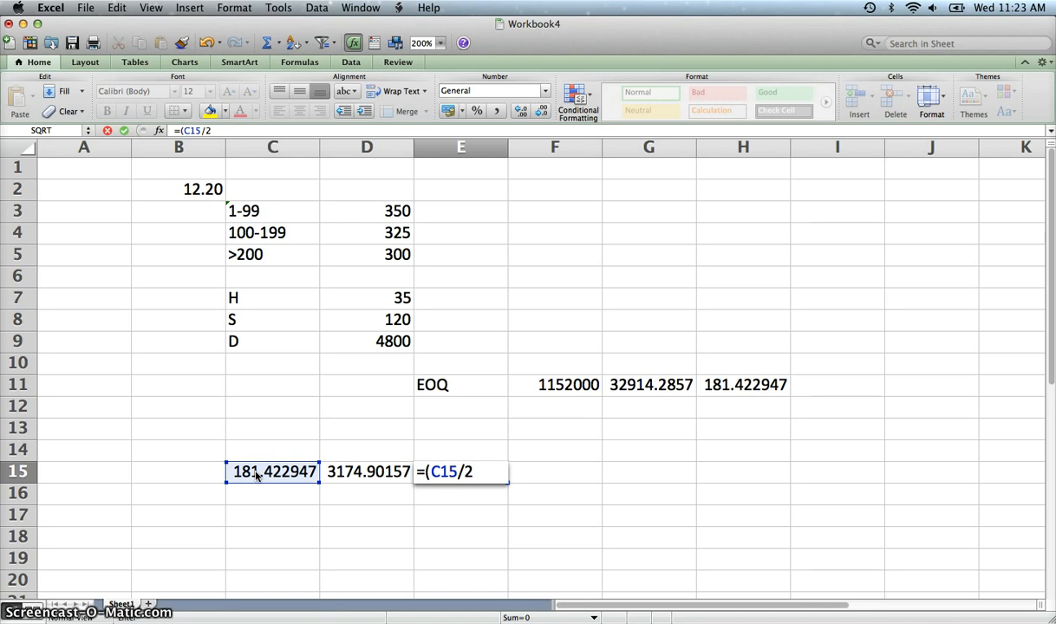
pyautogui.write(')')
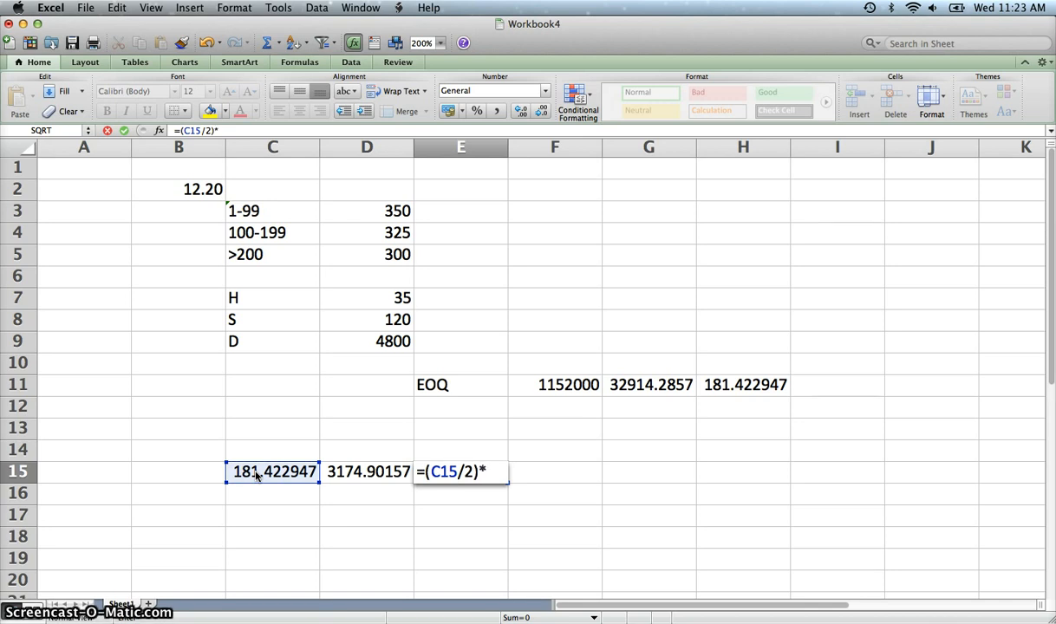
pyautogui.write('*')
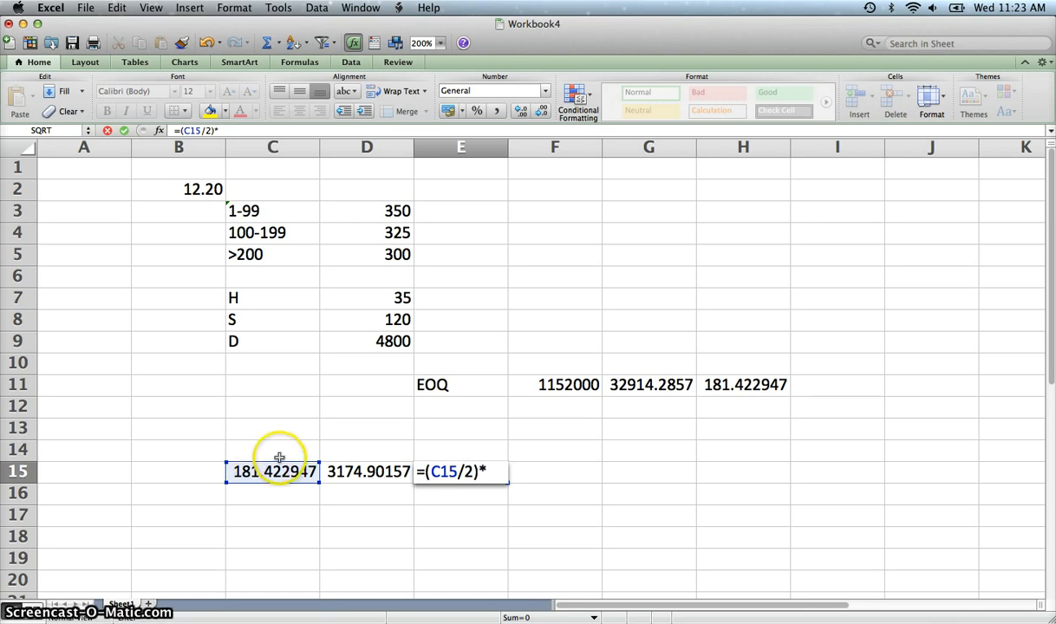
pyautogui.click(397, 298)
pyautogui.press('Return')
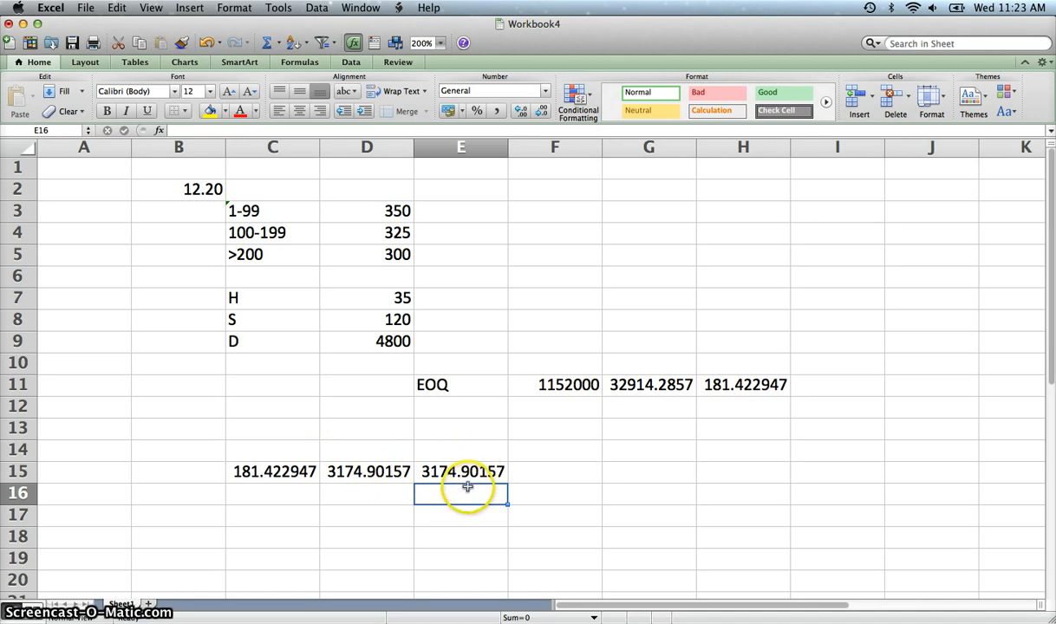
# Calculate the purchase cost in F15 with =D9*D4, multiplying the demand by the 100-199 unit price.
pyautogui.click(547, 473)
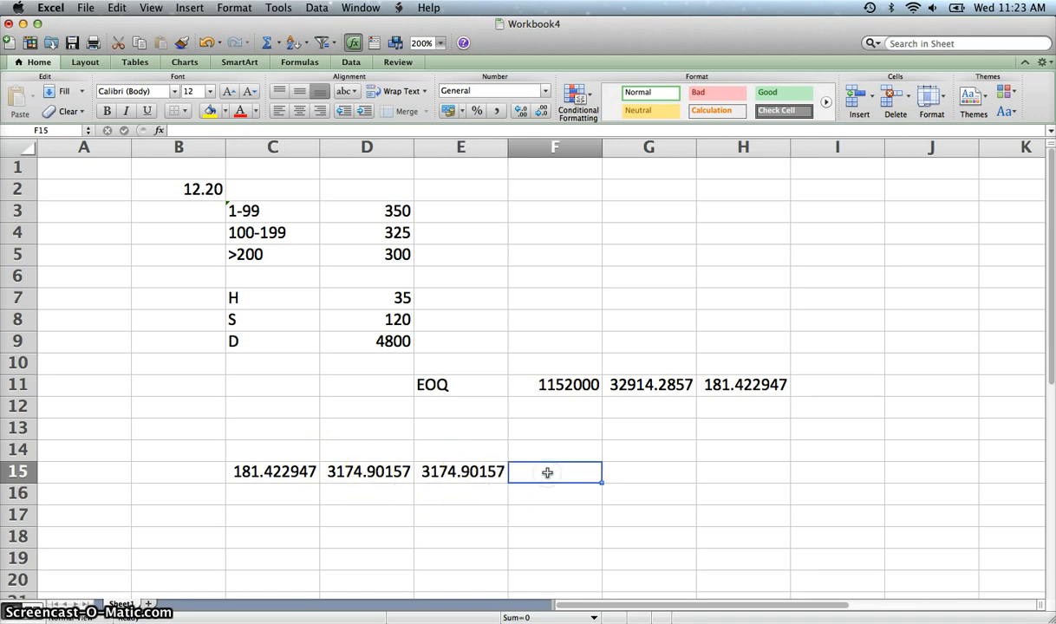
pyautogui.write('=')
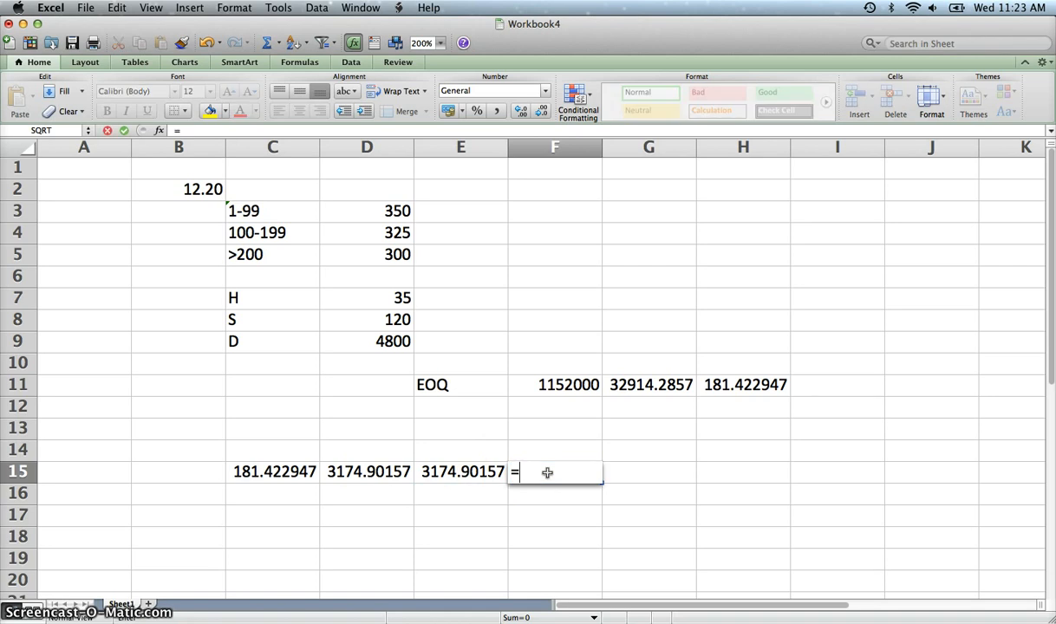
pyautogui.click(540, 473)
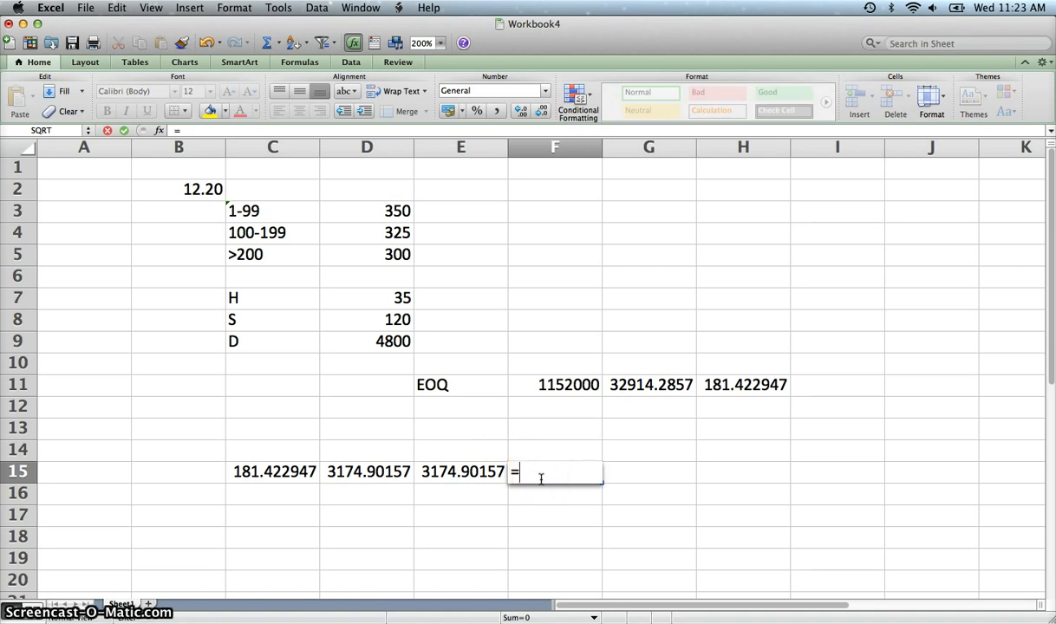
pyautogui.click(367, 344)
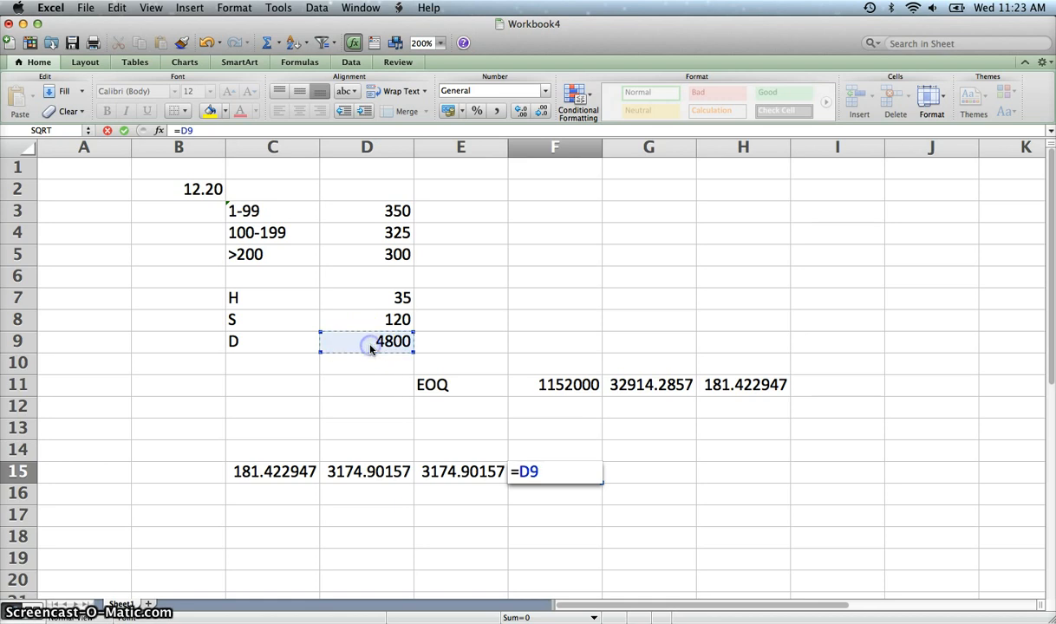
pyautogui.write('*')
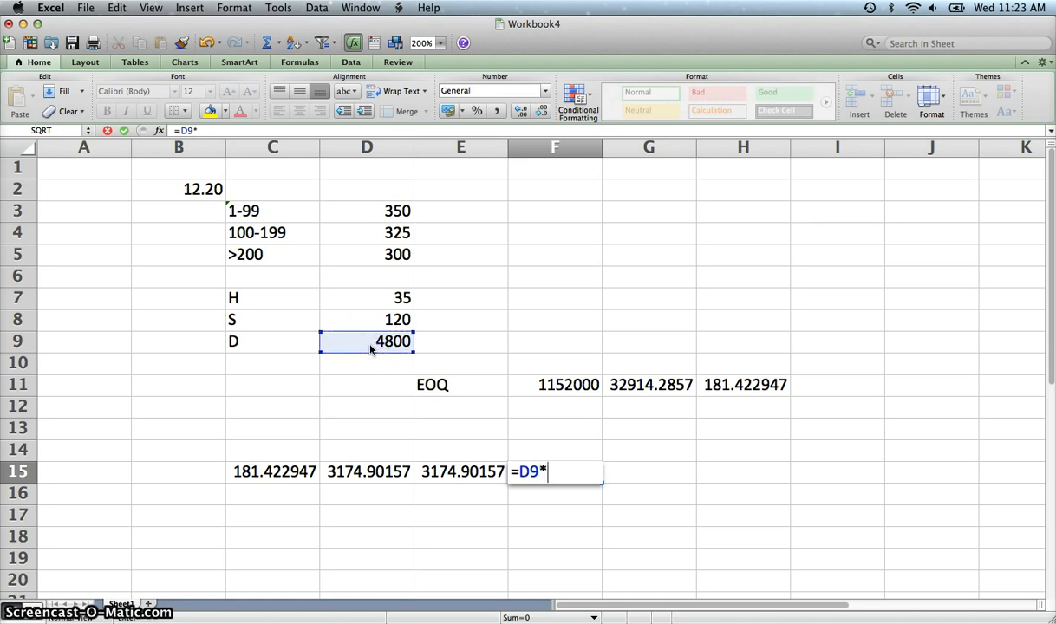
pyautogui.click(385, 232)
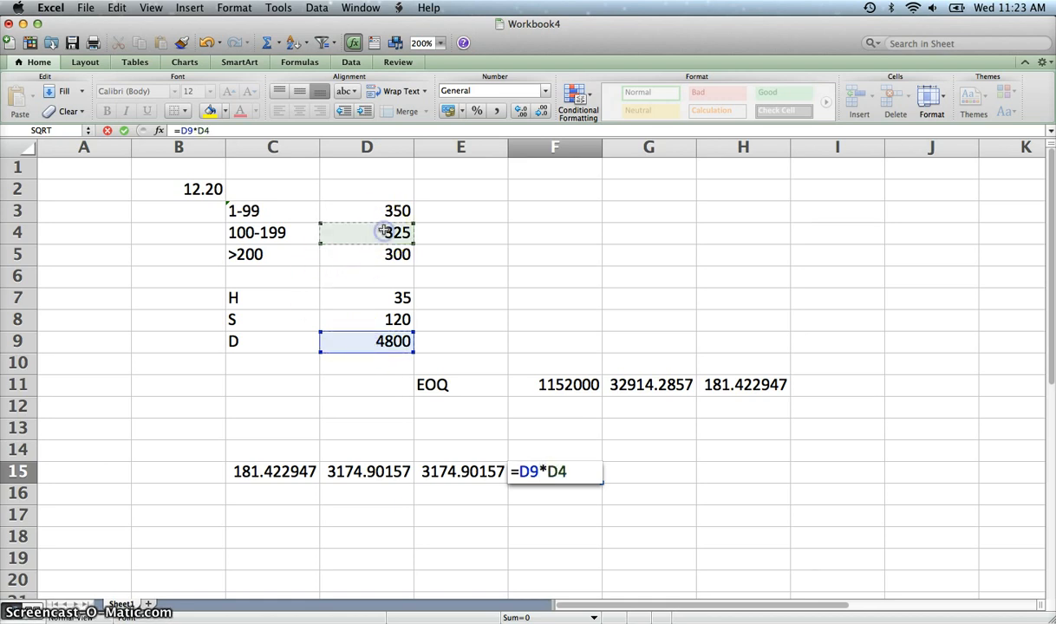
pyautogui.press('Return')
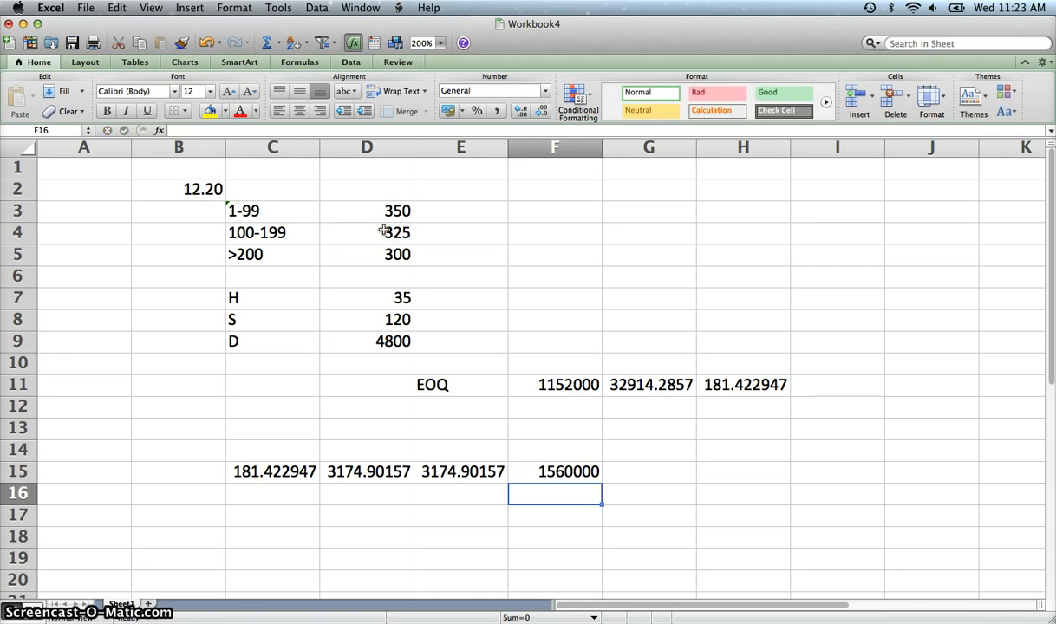
# Add the ordering, holding and purchase costs into a total cost in G15 with =D15+E15+F15.
pyautogui.click(644, 471)
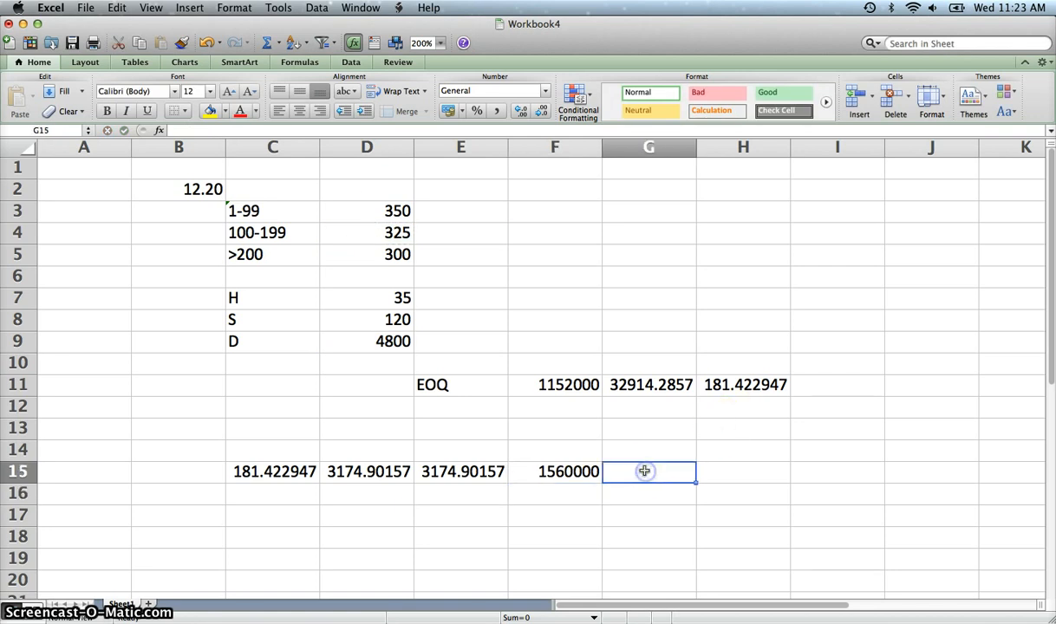
pyautogui.write('=')
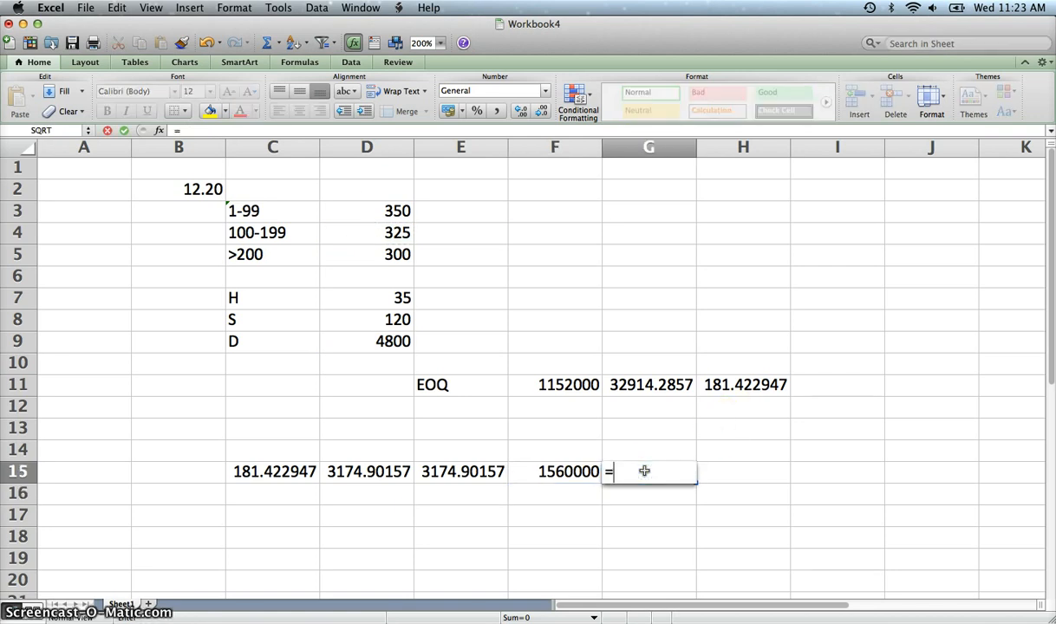
pyautogui.click(370, 473)
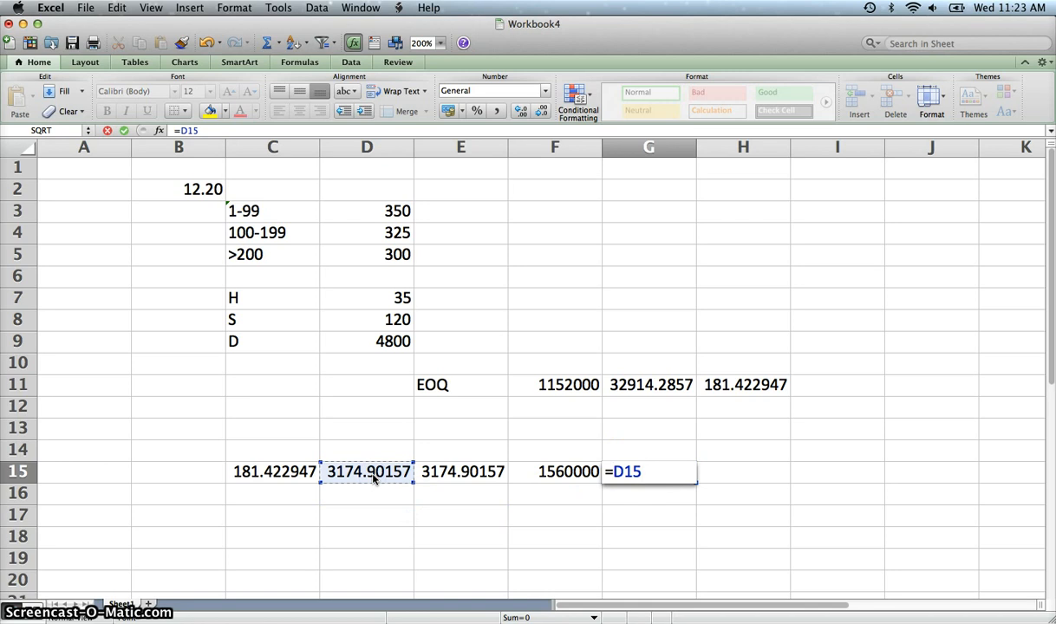
pyautogui.write('+')
pyautogui.click(451, 471)
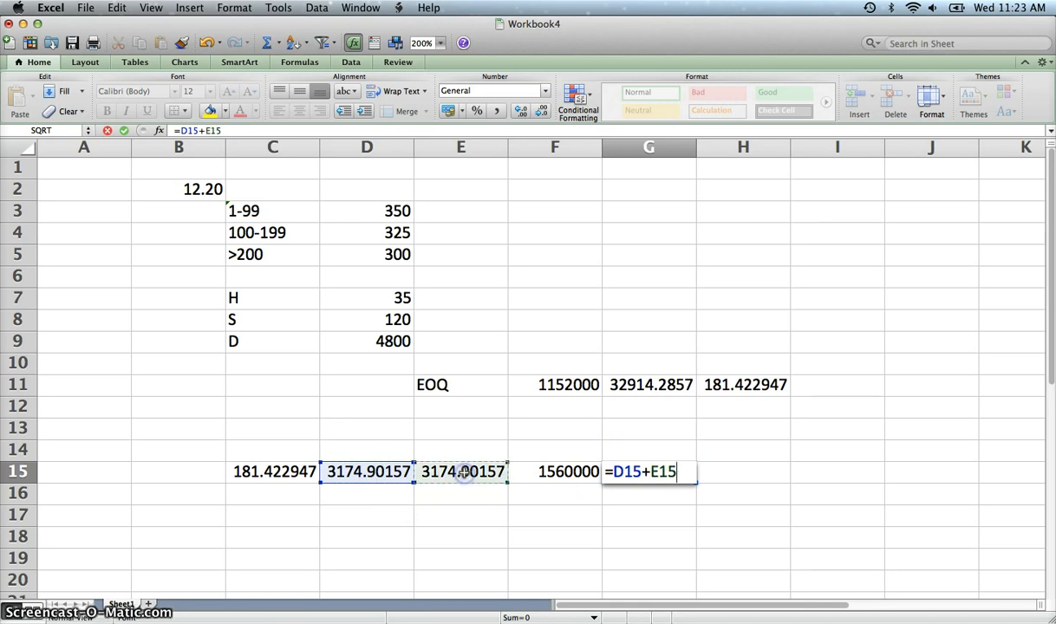
pyautogui.write('+')
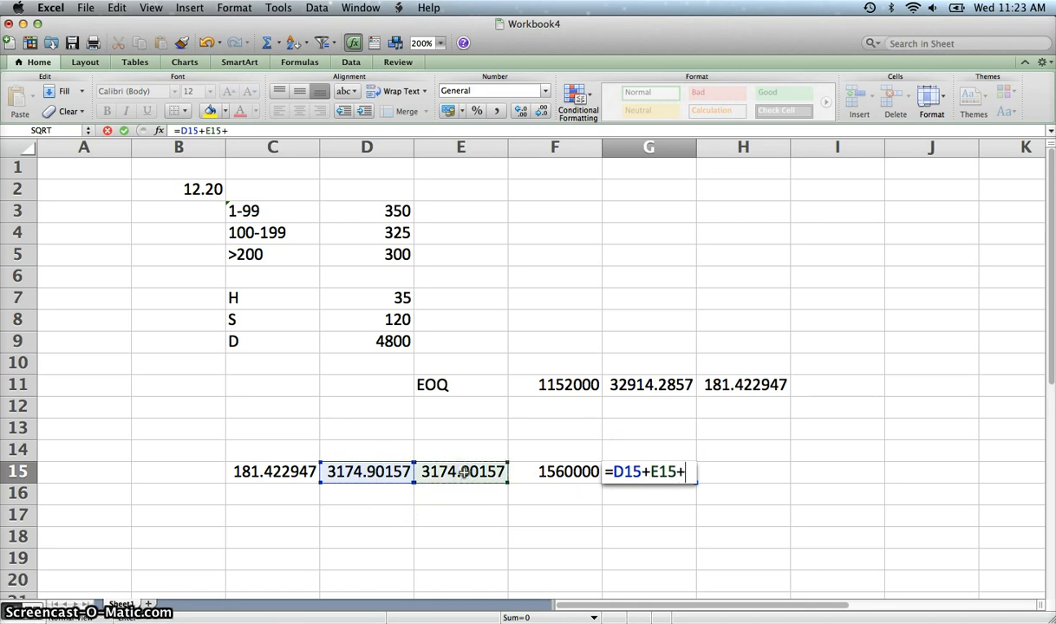
pyautogui.click(569, 471)
pyautogui.press('Return')
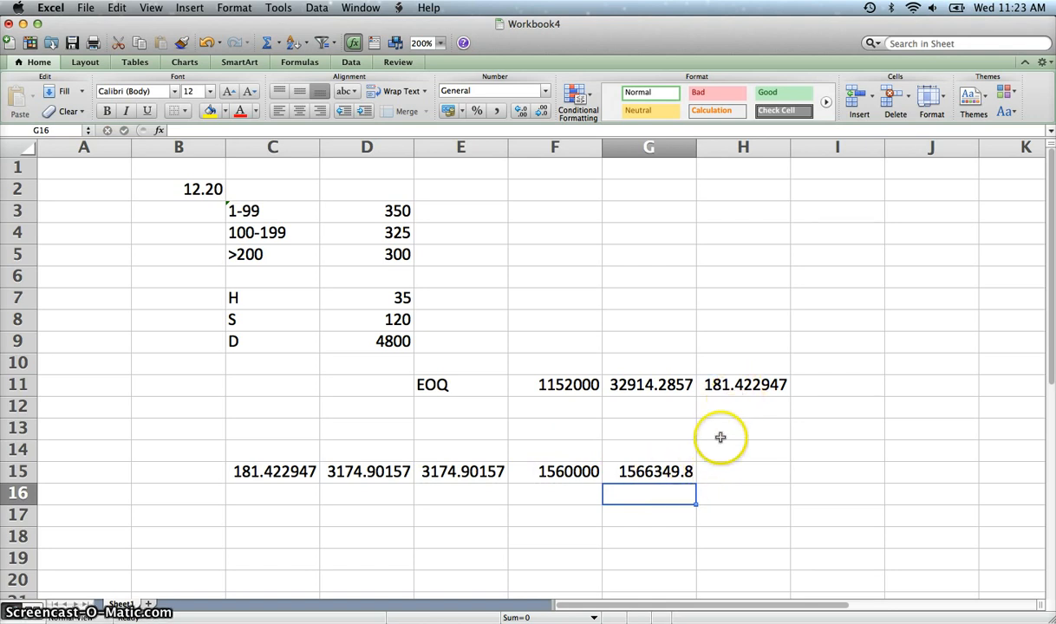
# Enter 200 as the second order quantity in C16, below the EOQ quantity.
pyautogui.click(264, 492)
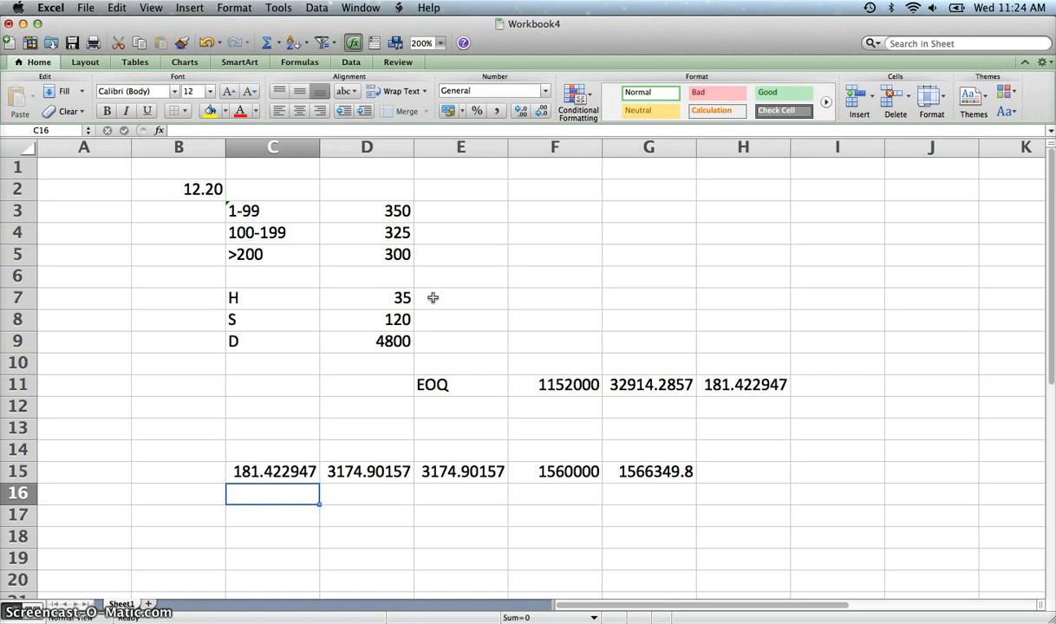
pyautogui.write('20')
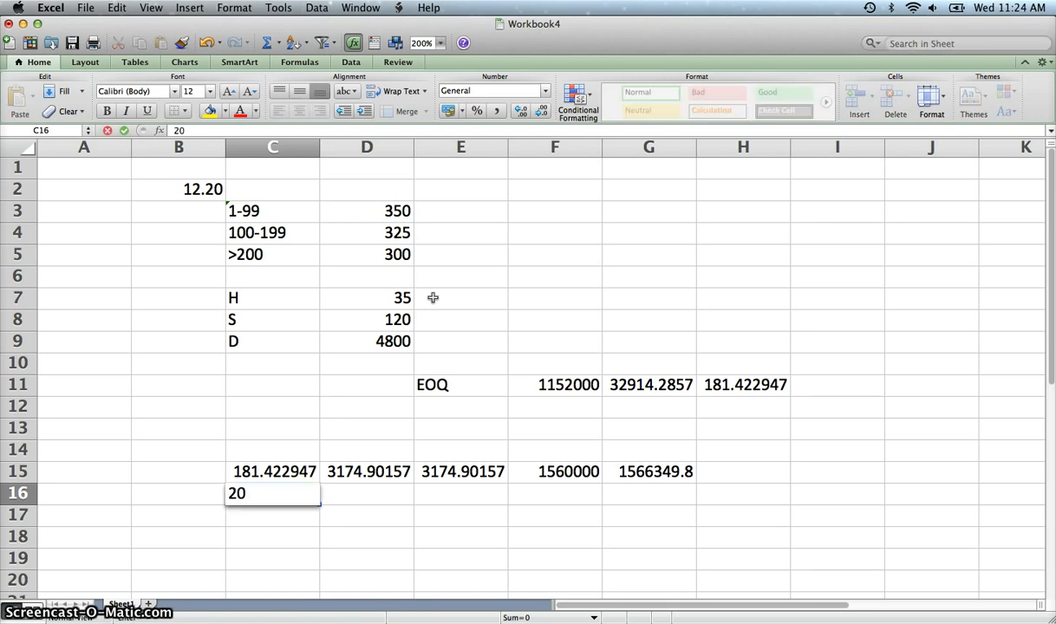
pyautogui.write('0')
pyautogui.press('Tab')
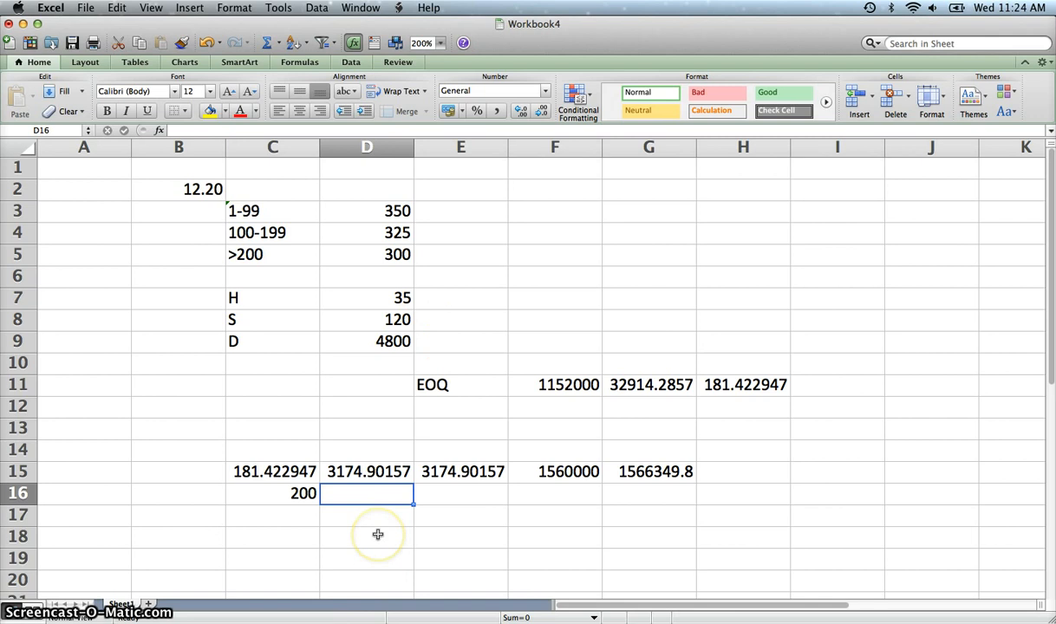
# Calculate the ordering cost for the 200-unit quantity in D16 with the formula =(D9/C16)*D8.
pyautogui.write('=')
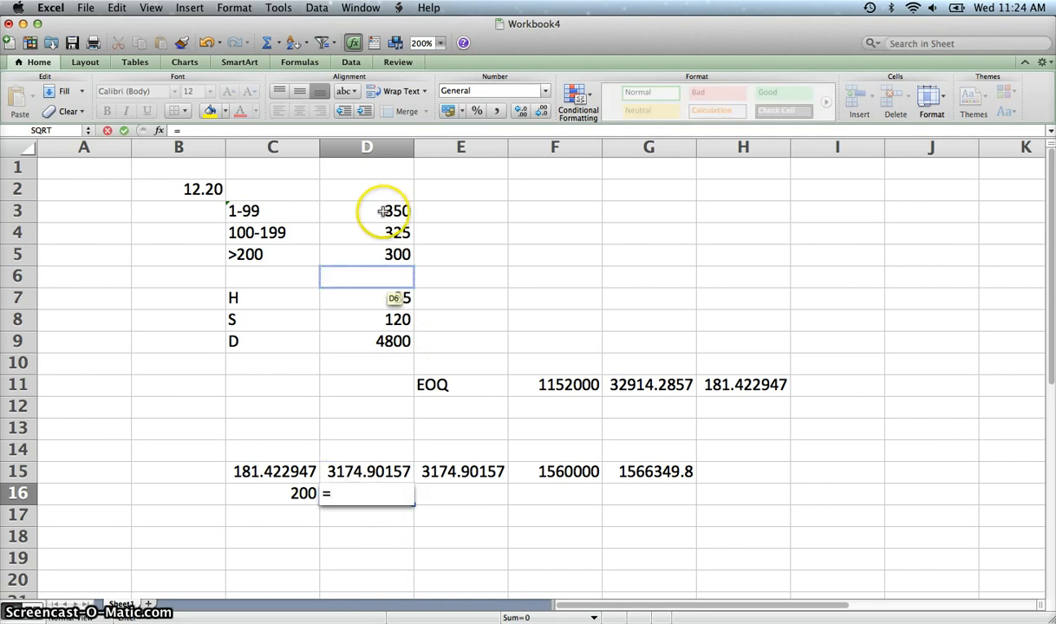
pyautogui.click(390, 340)
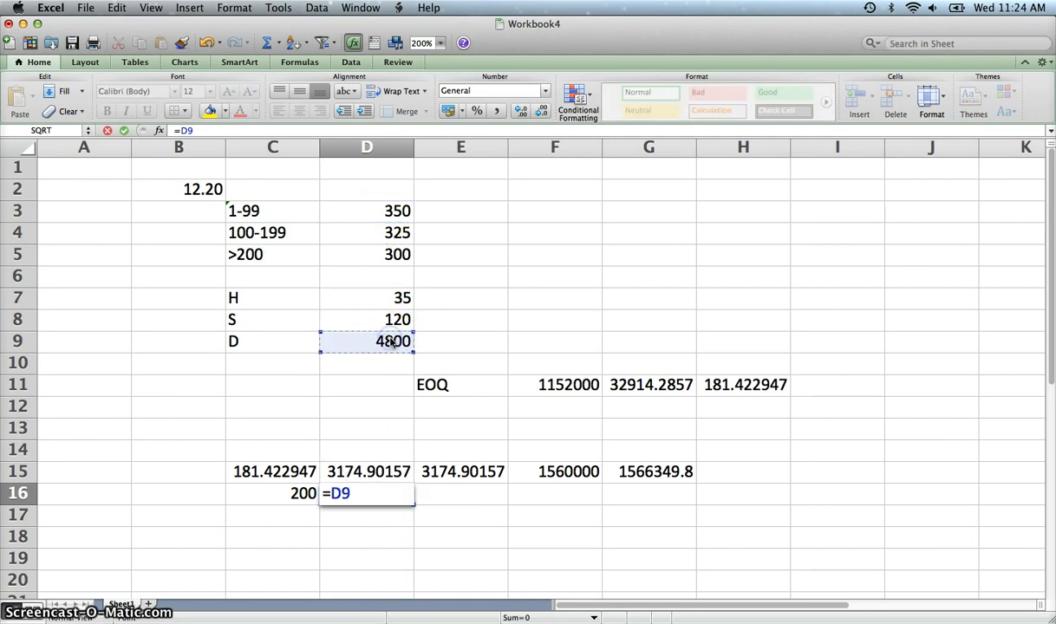
pyautogui.click(332, 496)
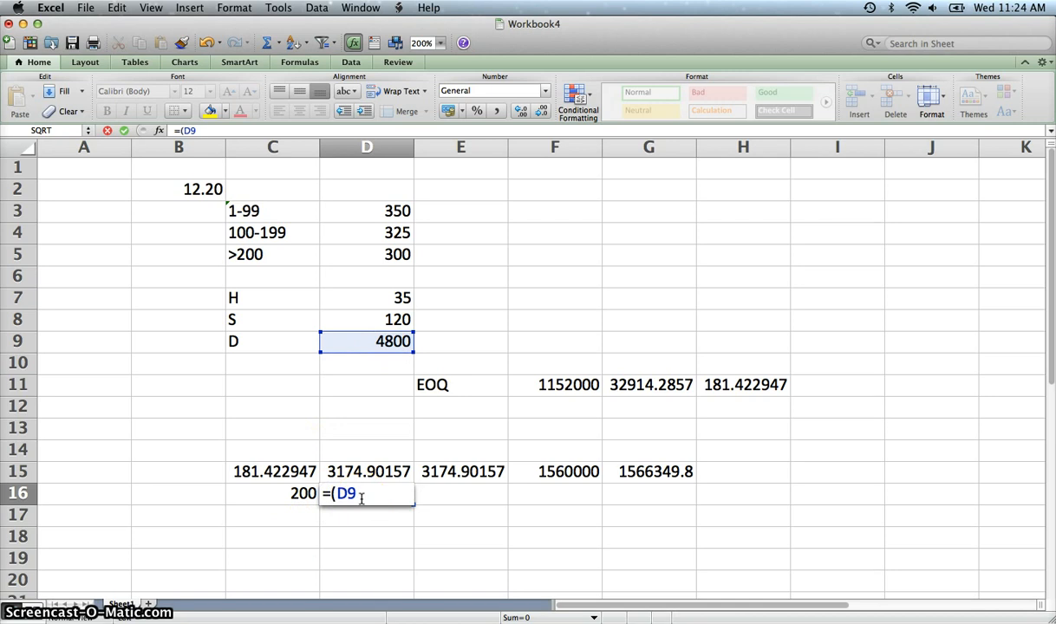
pyautogui.click(362, 496)
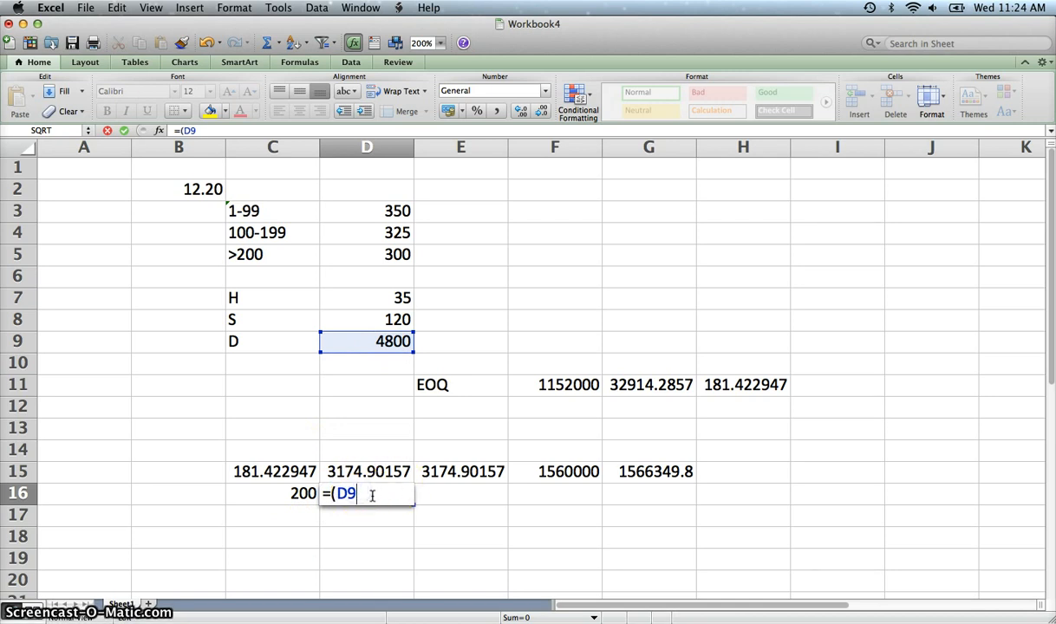
pyautogui.click(280, 494)
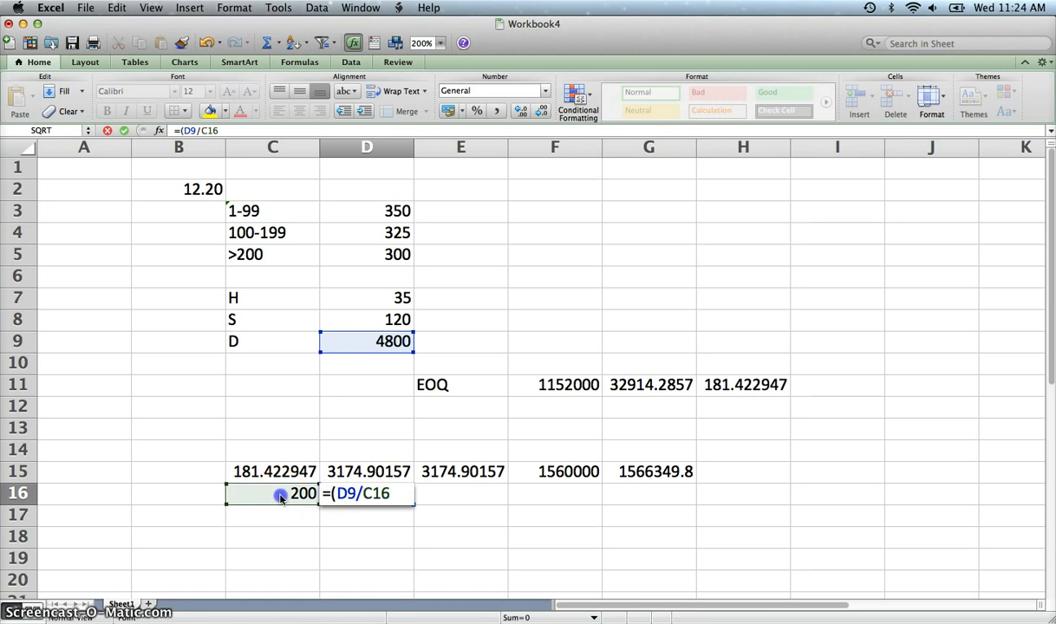
pyautogui.write(')')
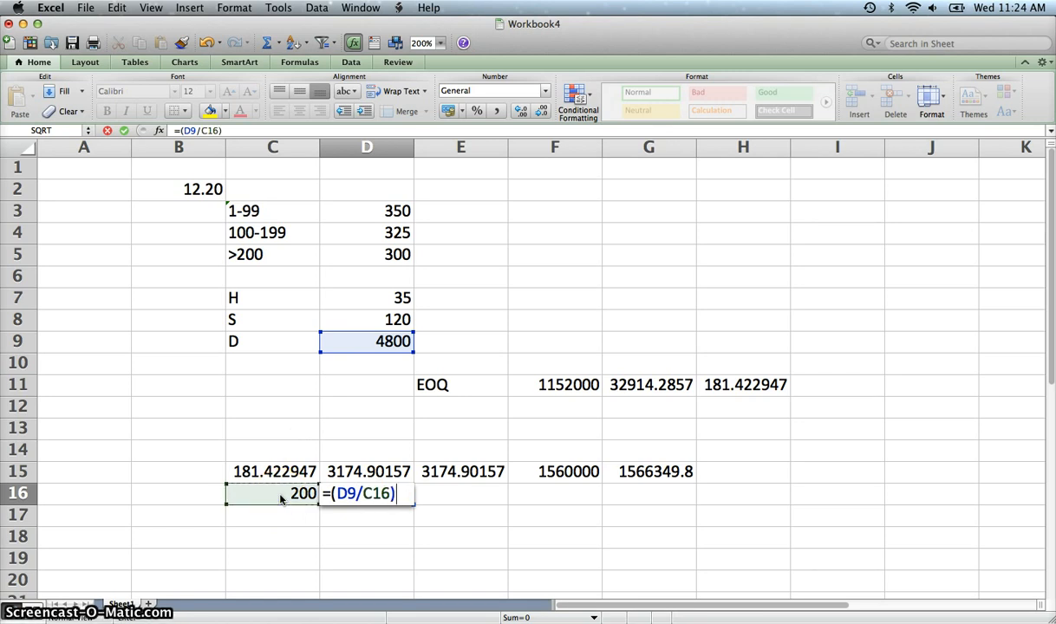
pyautogui.write('*')
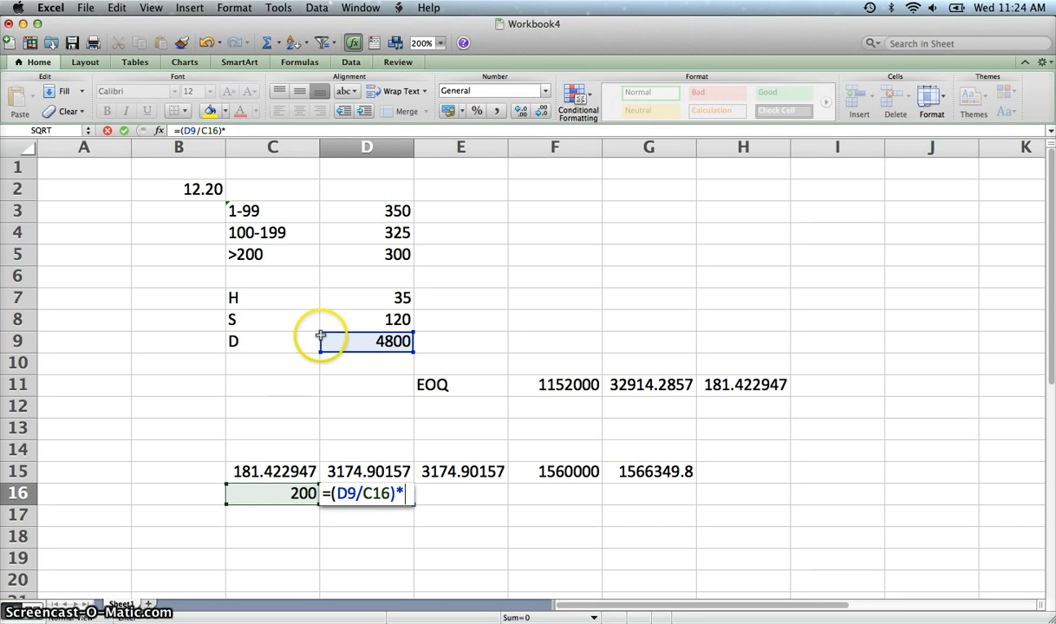
pyautogui.click(395, 318)
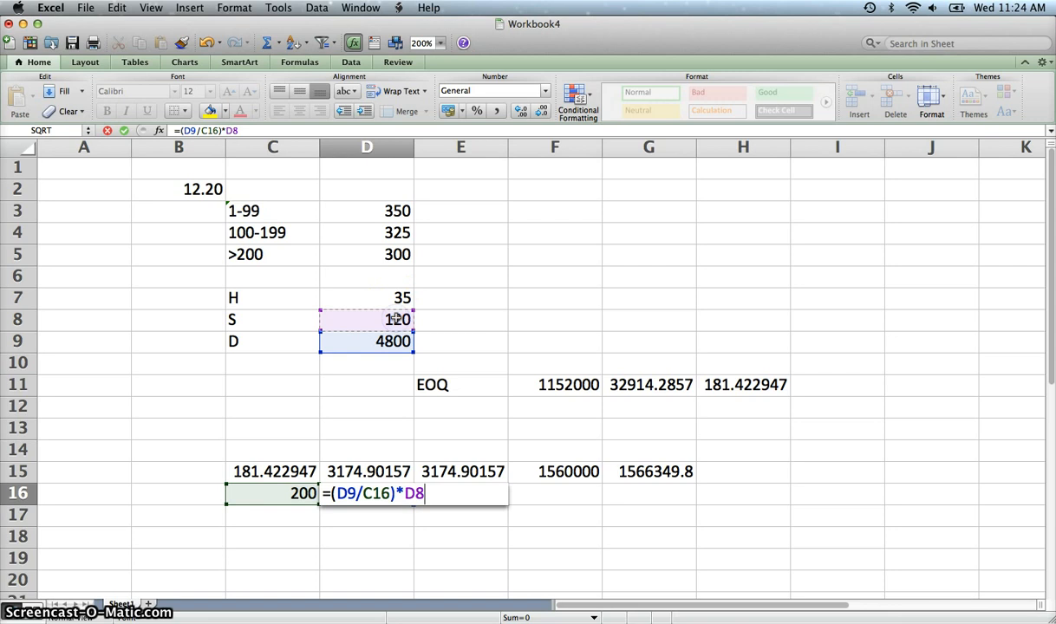
pyautogui.press('Return')
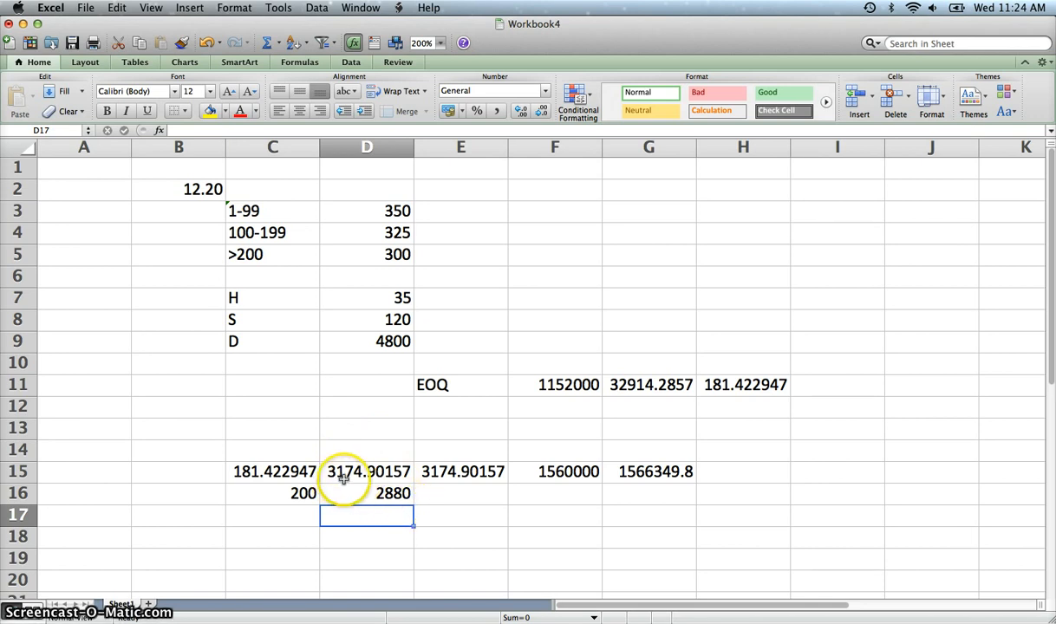
# Calculate the holding cost for the 200-unit quantity in E16 with the formula =(C16/2)*D7.
pyautogui.click(450, 492)
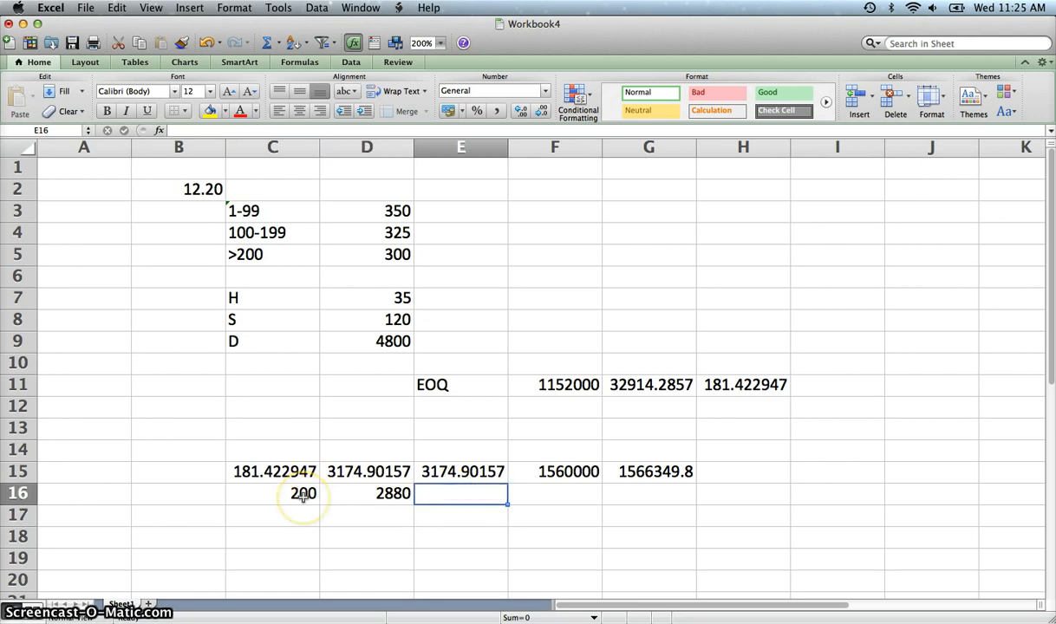
pyautogui.write('=(')
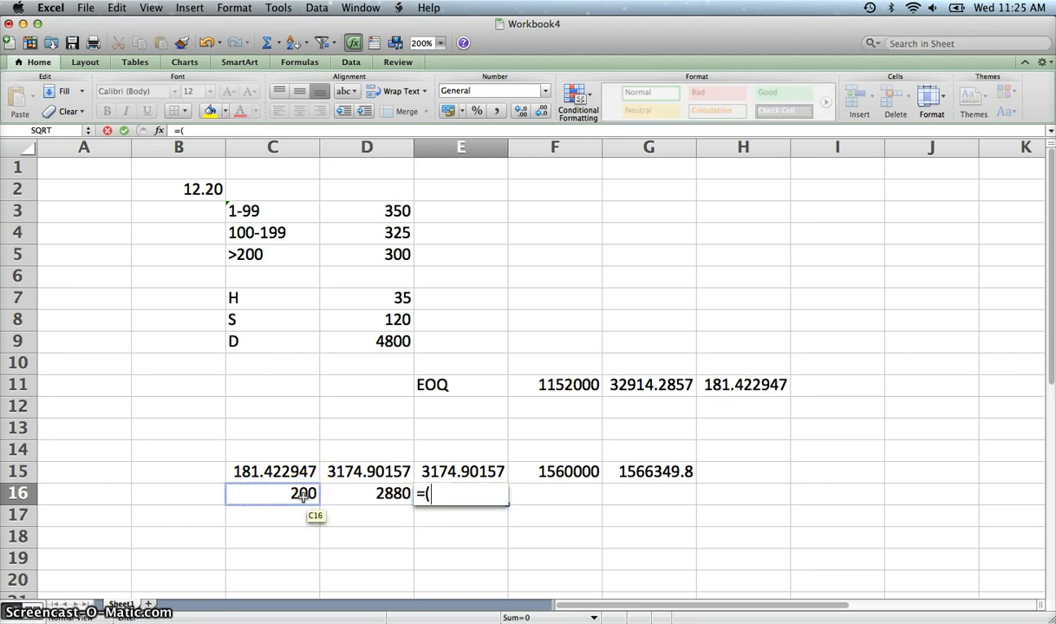
pyautogui.click(288, 505)
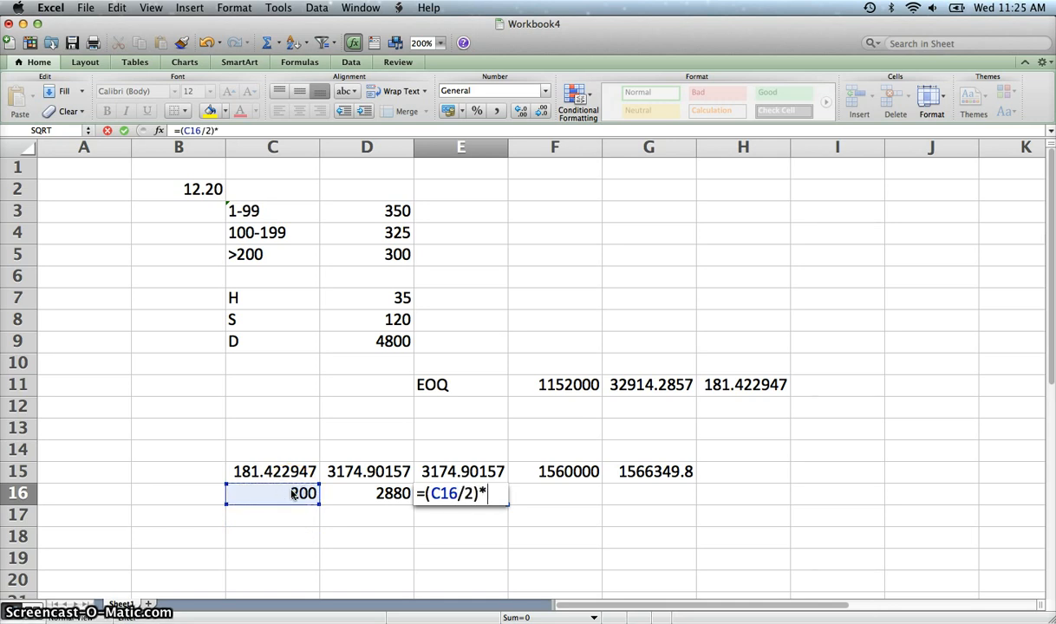
pyautogui.click(403, 298)
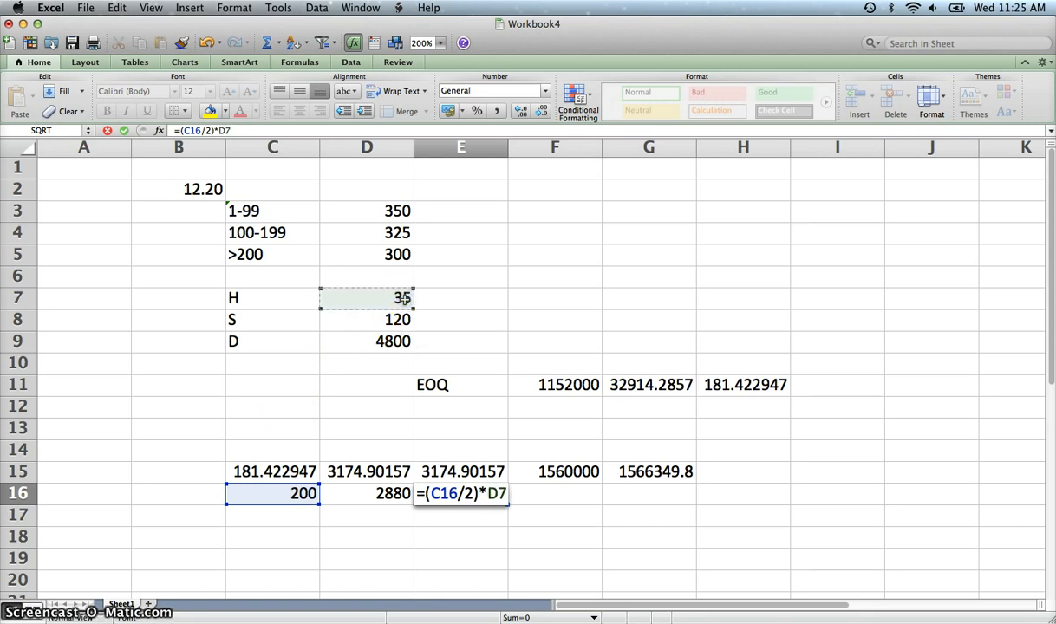
pyautogui.press('Return')
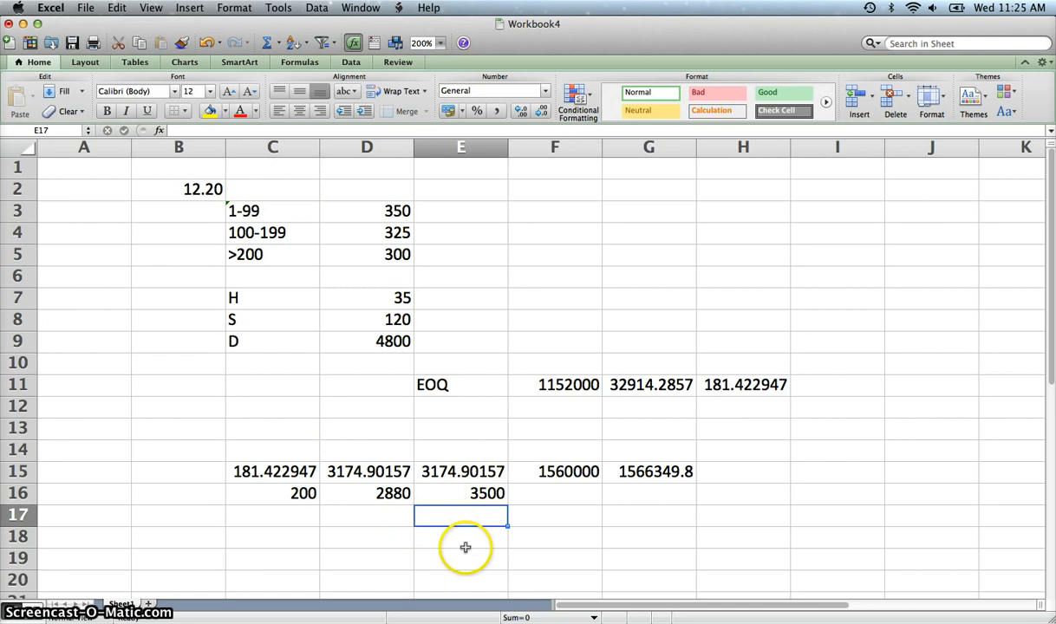
# Add the EOQ quantity's ordering and holding costs together in E14 with =D15+E15.
pyautogui.click(451, 449)
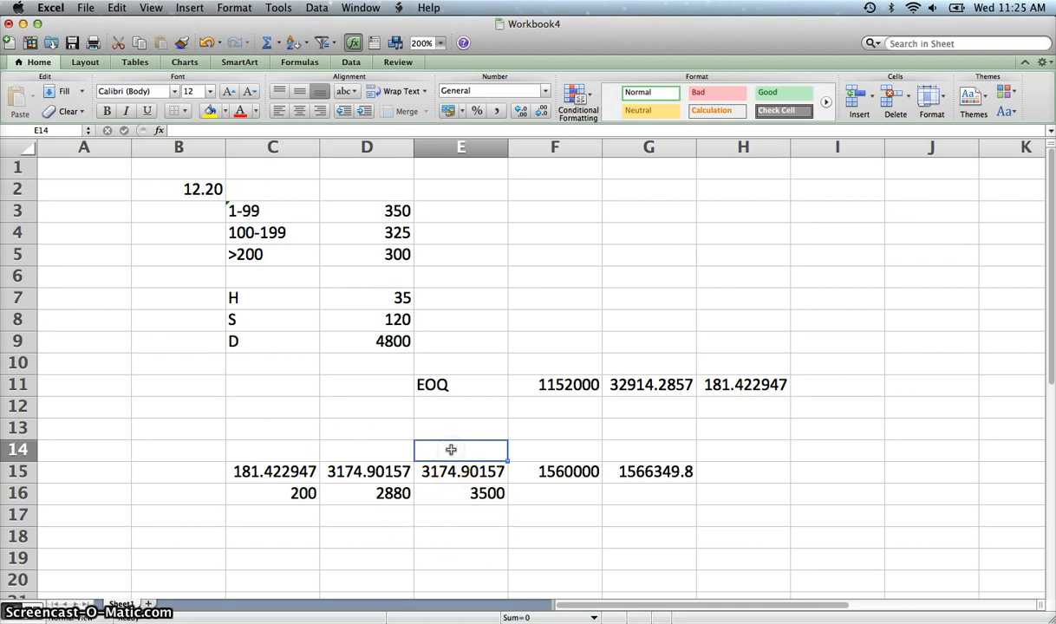
pyautogui.write('=')
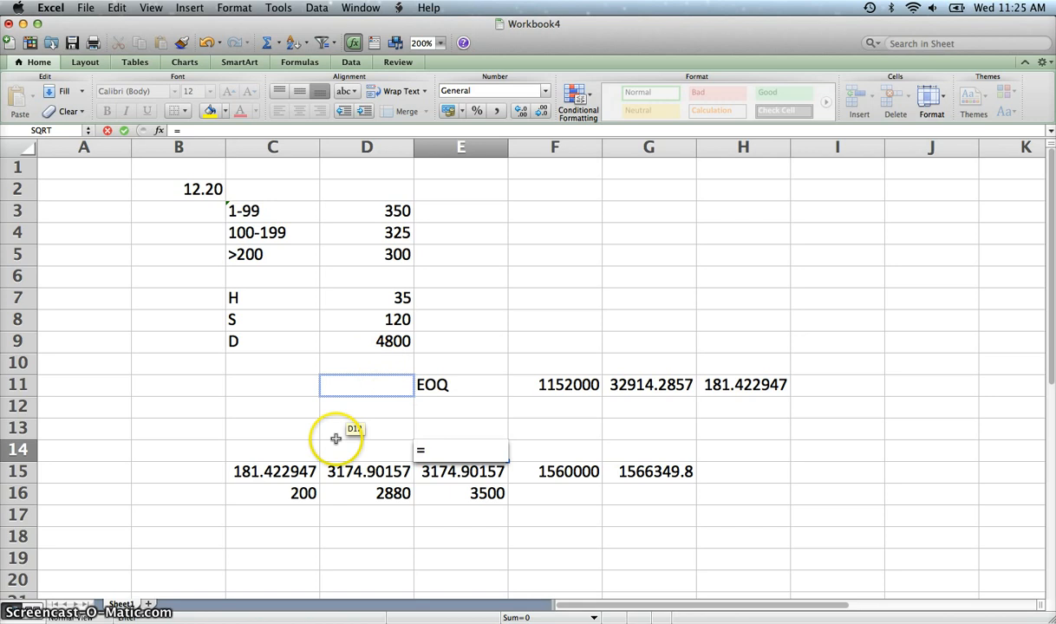
pyautogui.click(389, 474)
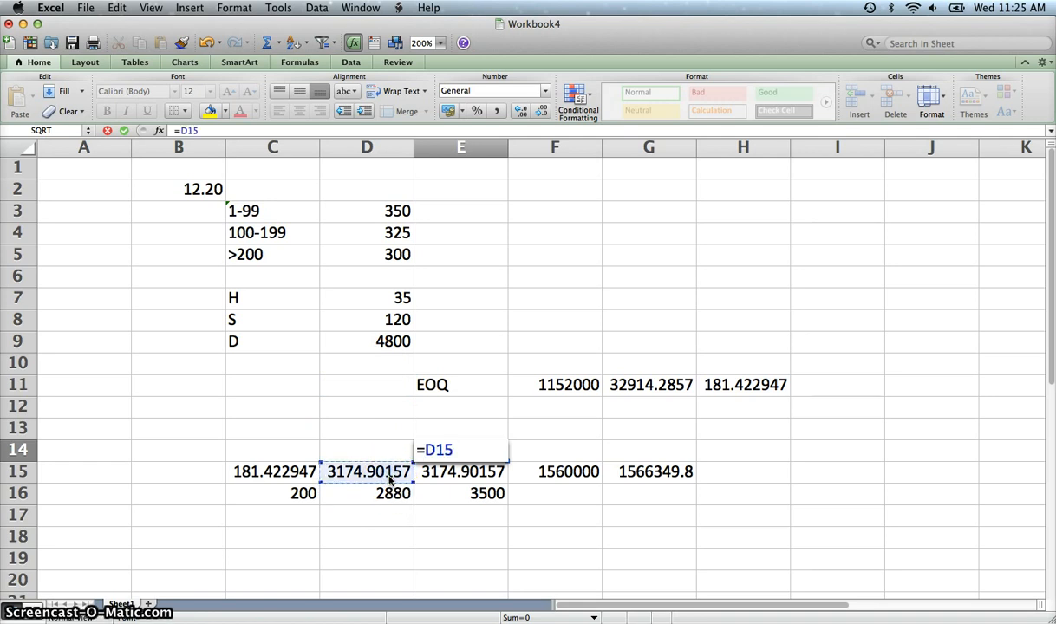
pyautogui.click(445, 470)
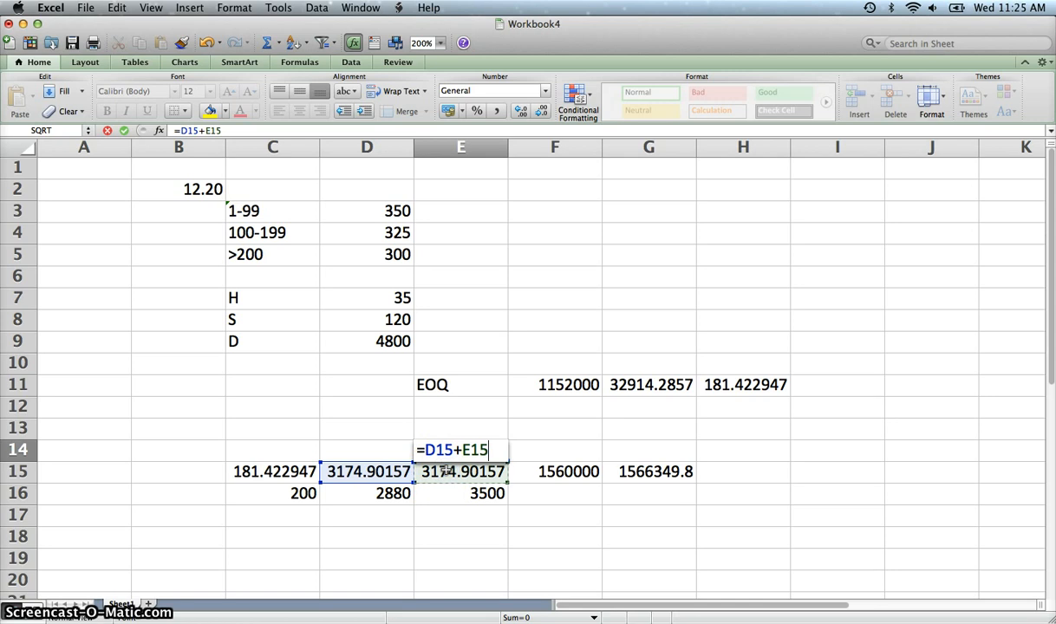
pyautogui.press('Return')
pyautogui.click(449, 469)
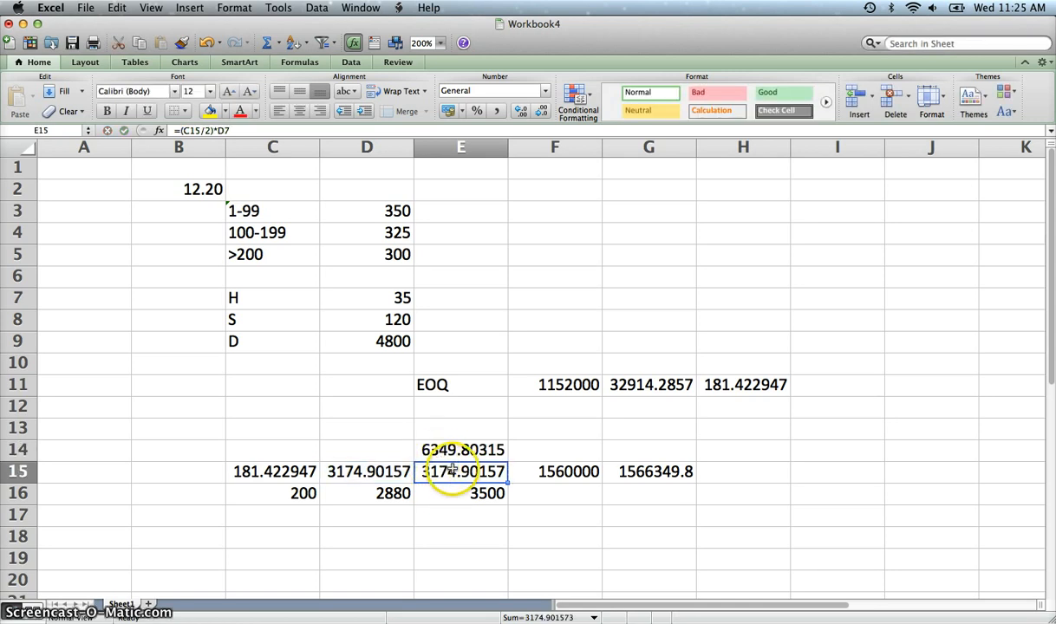
# Add the 200-unit quantity's ordering and holding costs in E17 with =D16+E16 and compare the sum with E14.
pyautogui.click(448, 516)
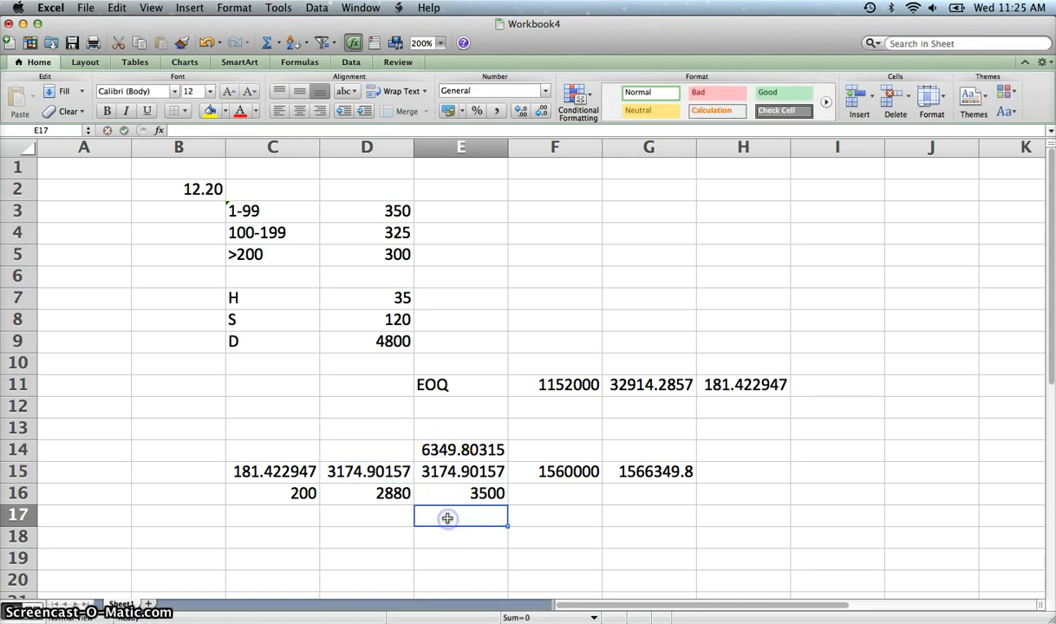
pyautogui.write('=')
pyautogui.click(387, 494)
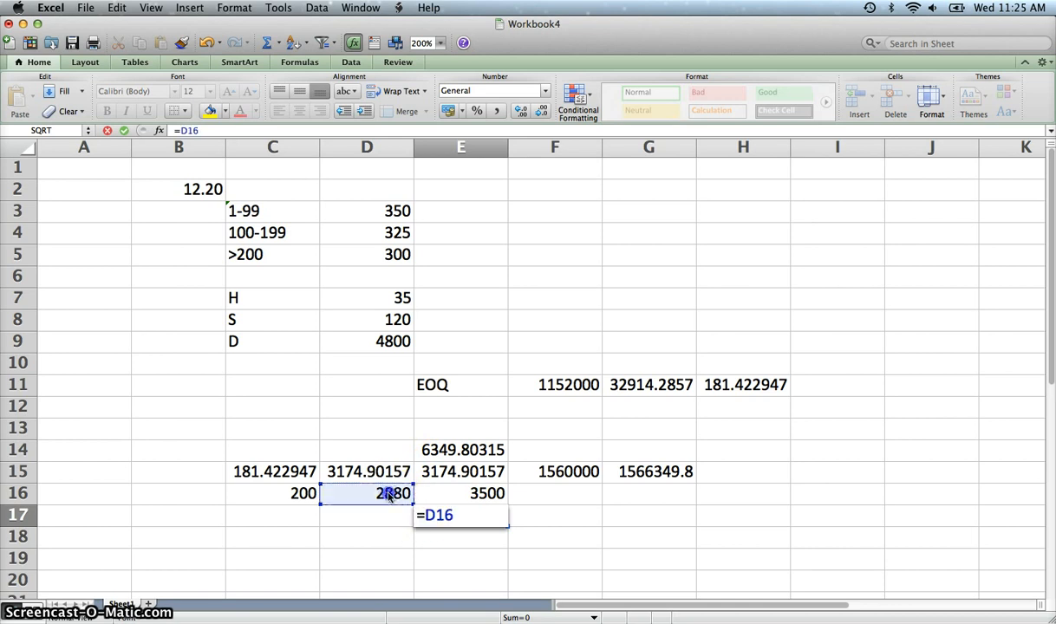
pyautogui.write('+')
pyautogui.click(492, 494)
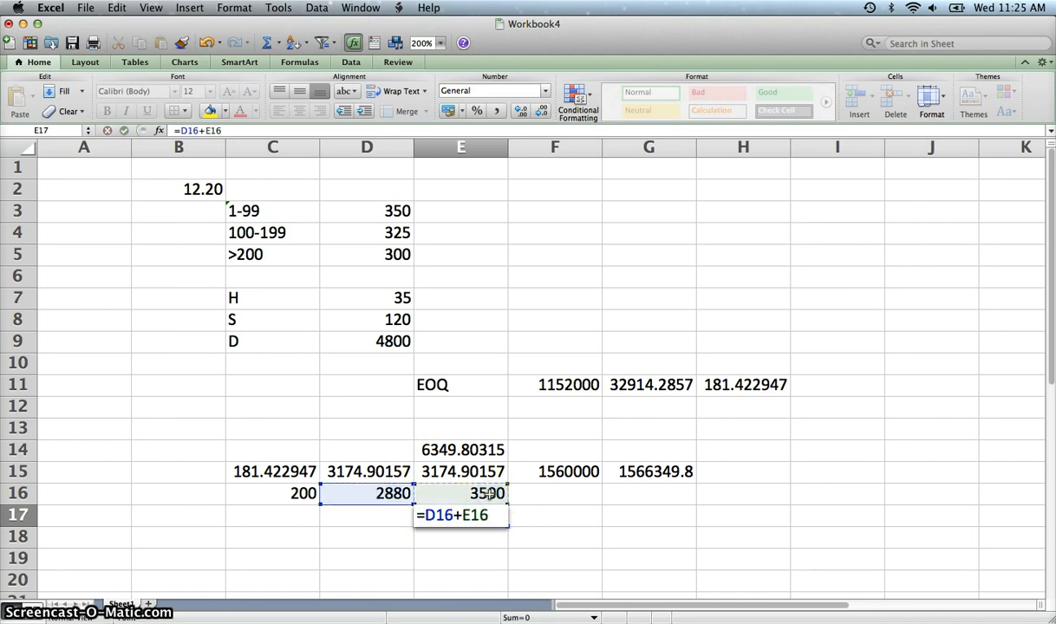
pyautogui.press('Return')
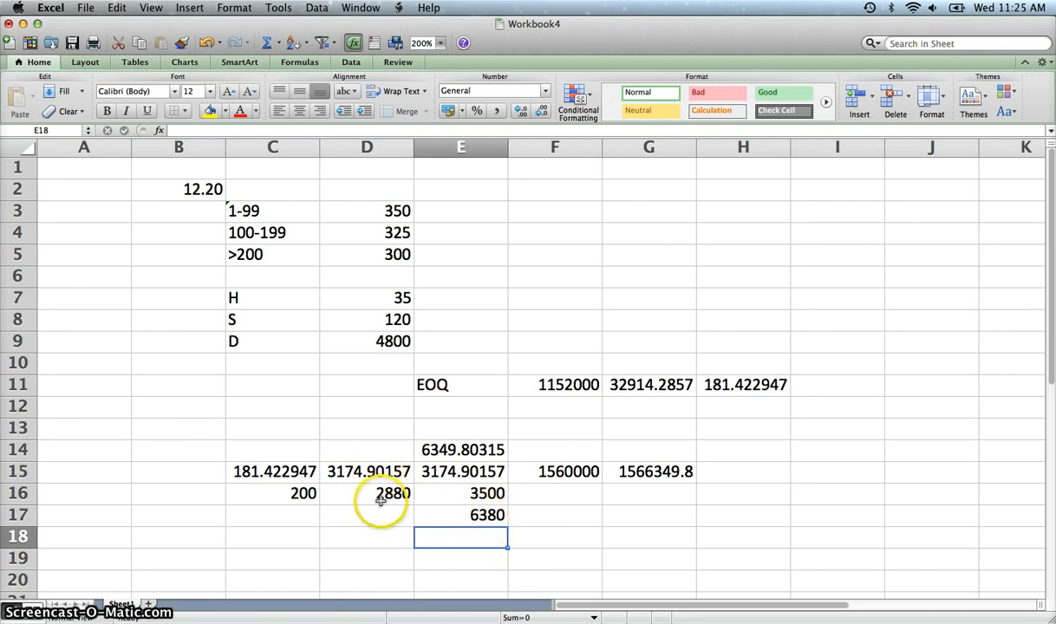
pyautogui.click(479, 515)
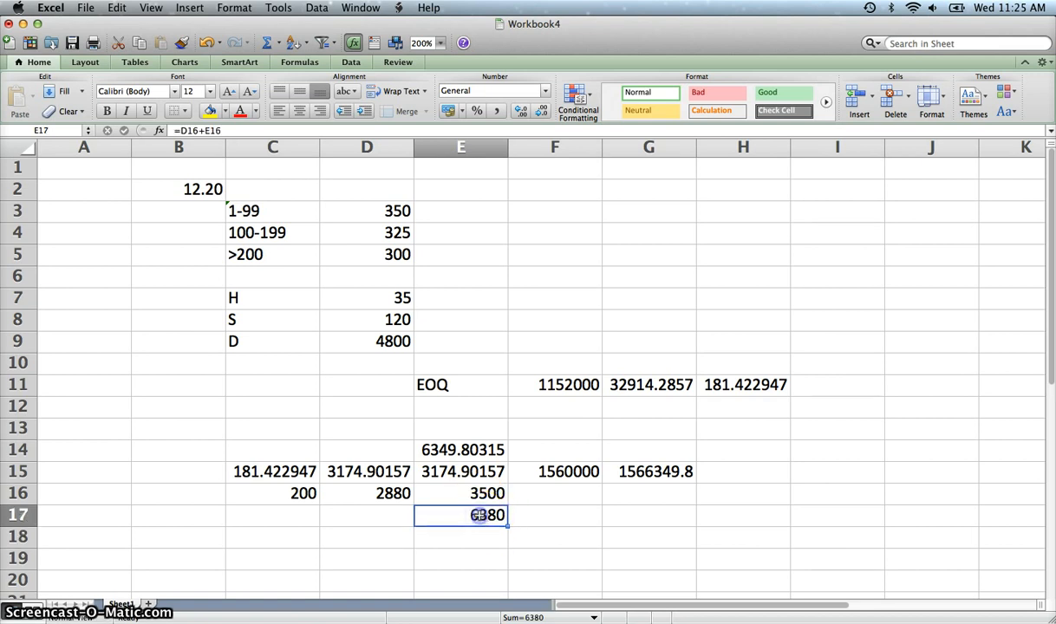
pyautogui.click(442, 448)
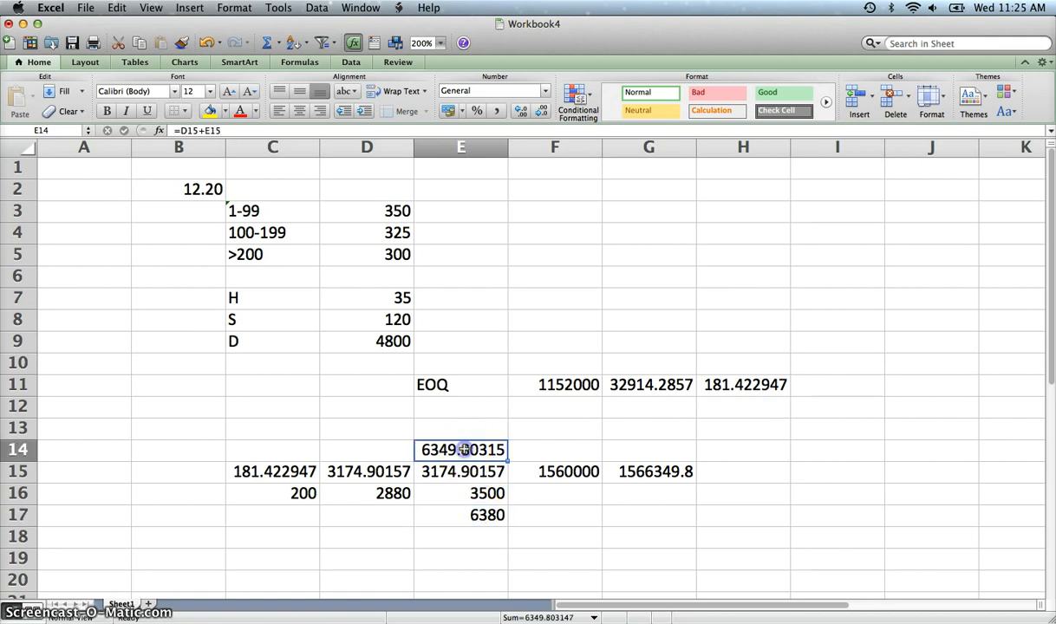
# Calculate the 200-unit purchase cost in F16 with =D9*D5, multiplying the demand by the >200 unit price.
pyautogui.click(554, 491)
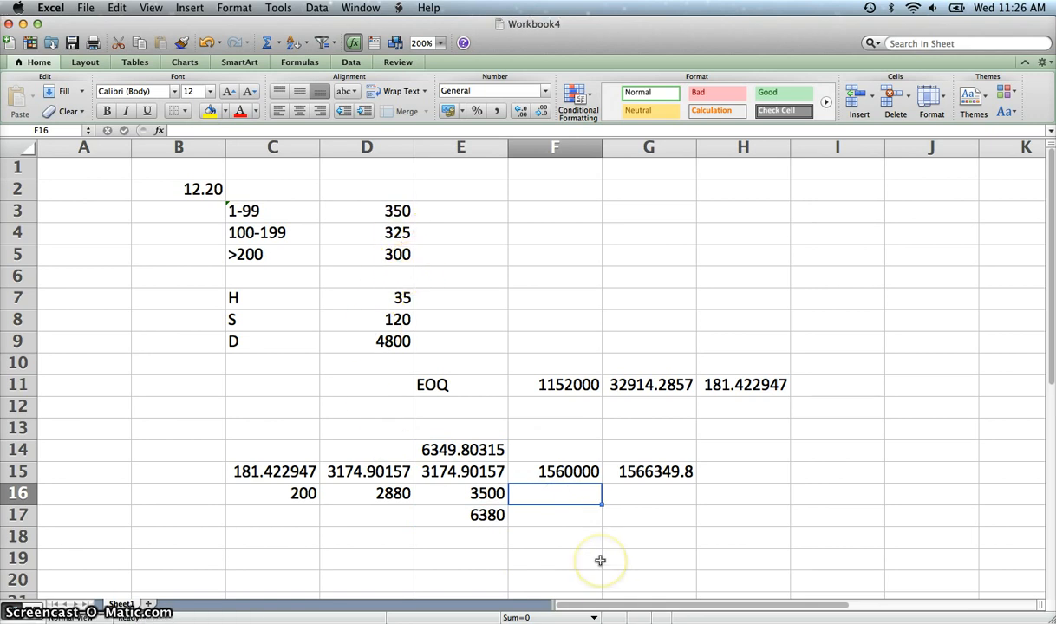
pyautogui.write('=')
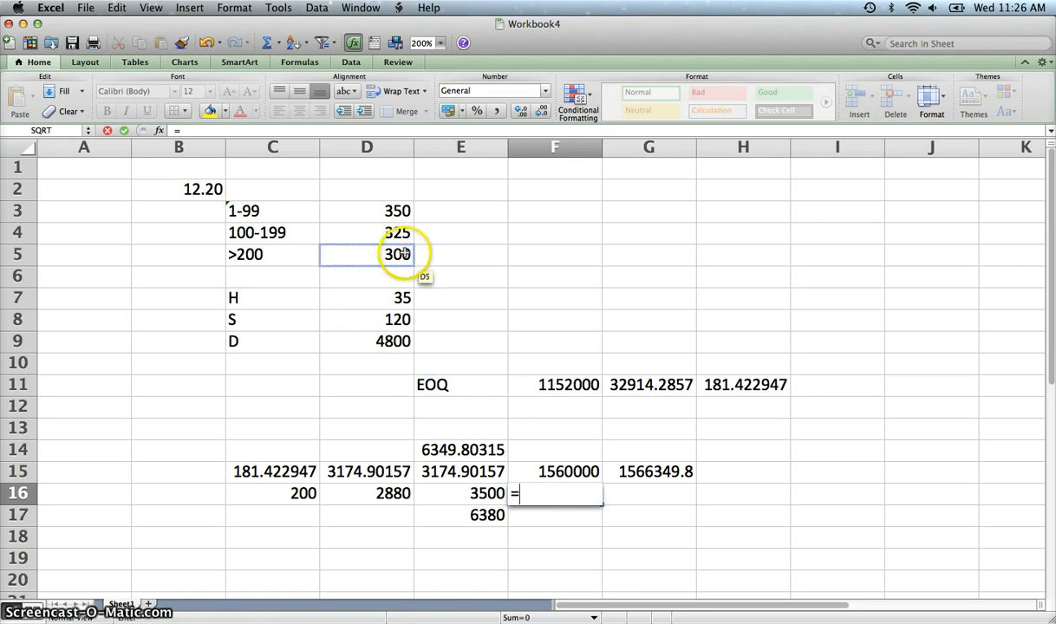
pyautogui.click(388, 345)
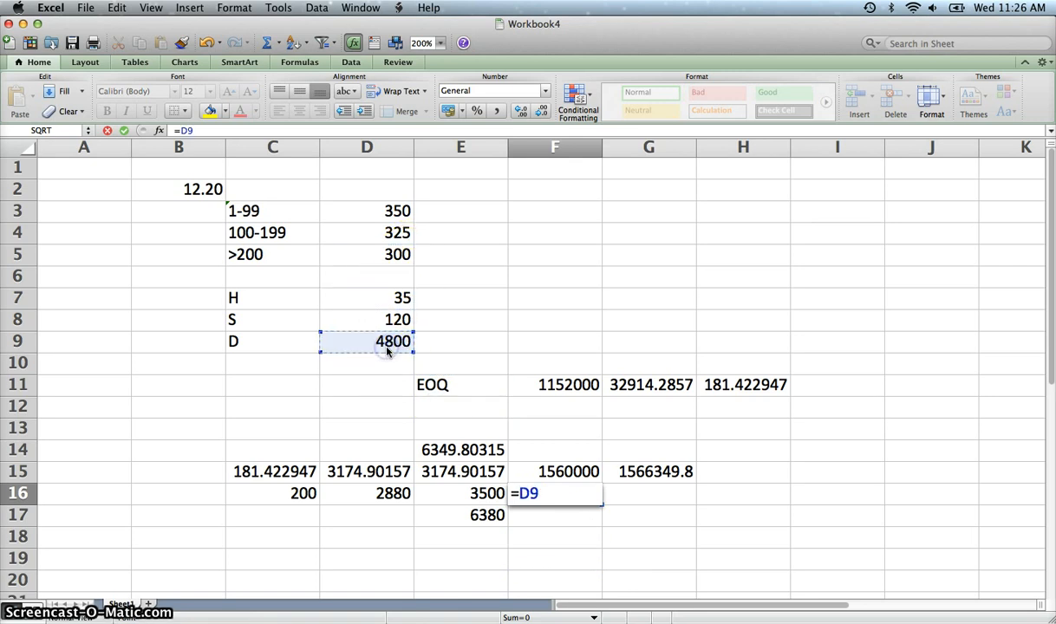
pyautogui.write('*')
pyautogui.click(392, 252)
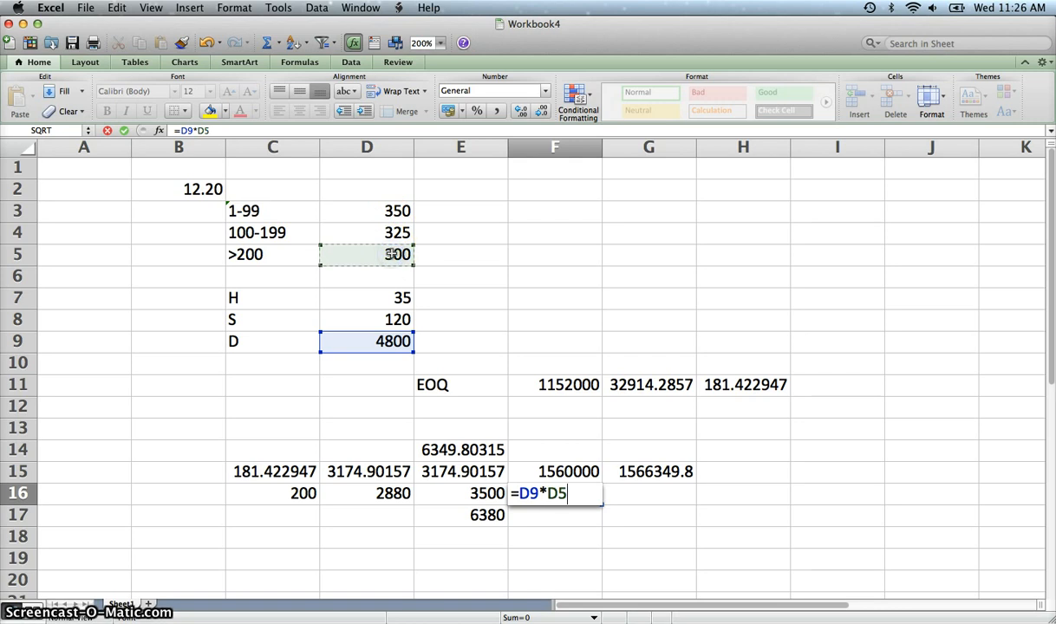
pyautogui.press('Return')
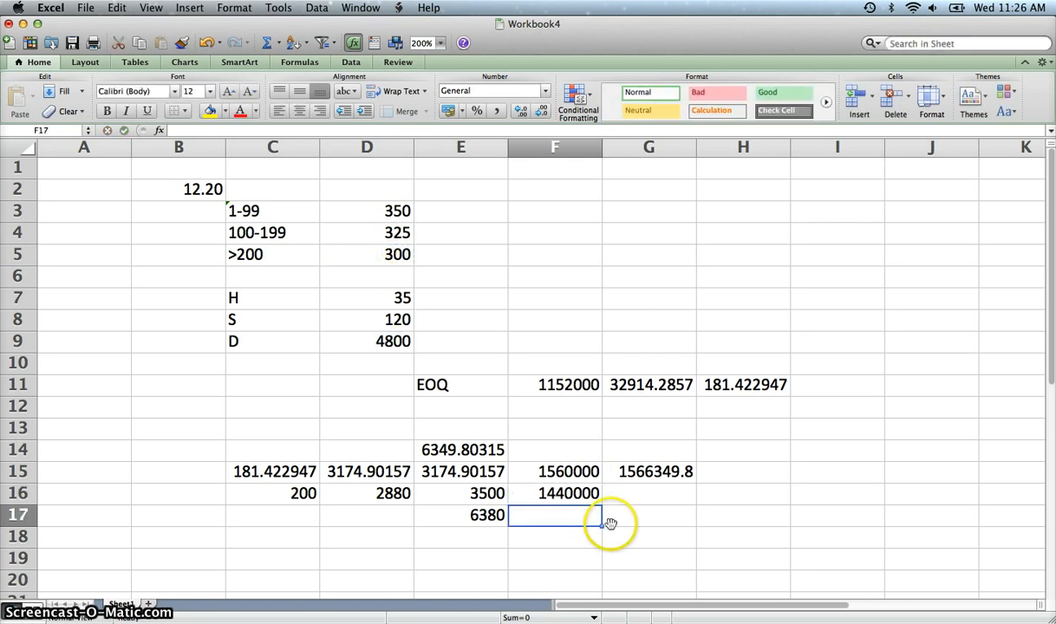
# Total the ordering, holding and purchase costs for 200 units in G16 with =D16+E16+F16.
pyautogui.click(654, 494)
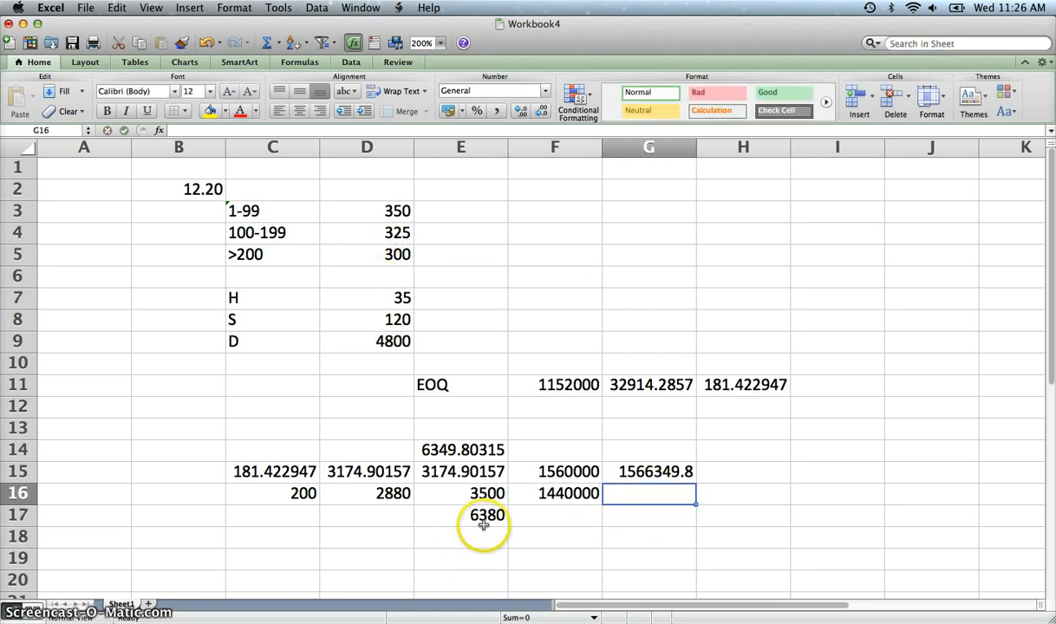
pyautogui.write('=')
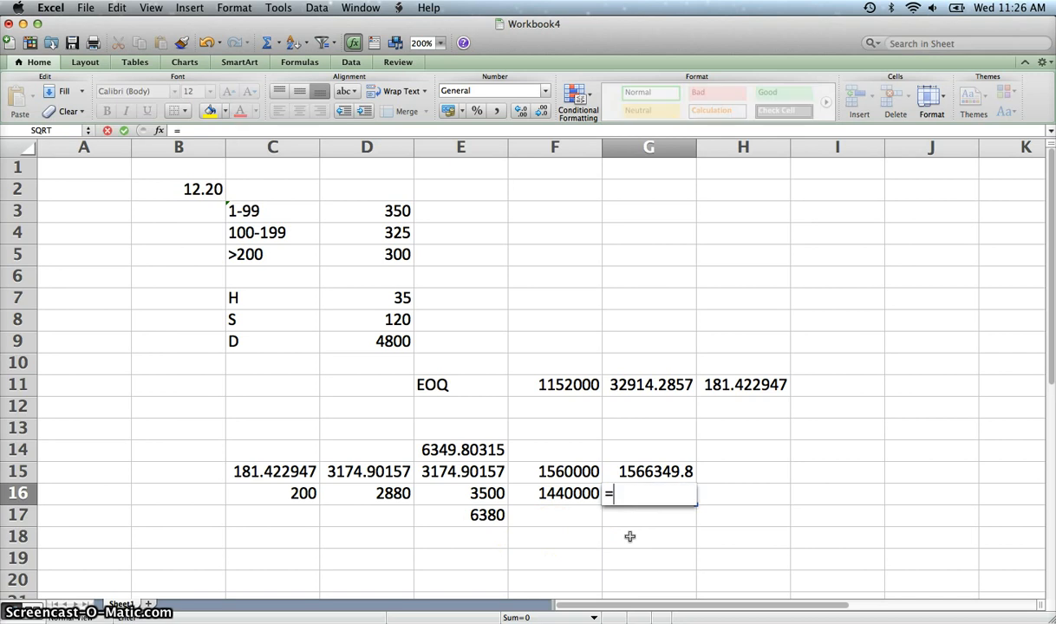
pyautogui.click(379, 498)
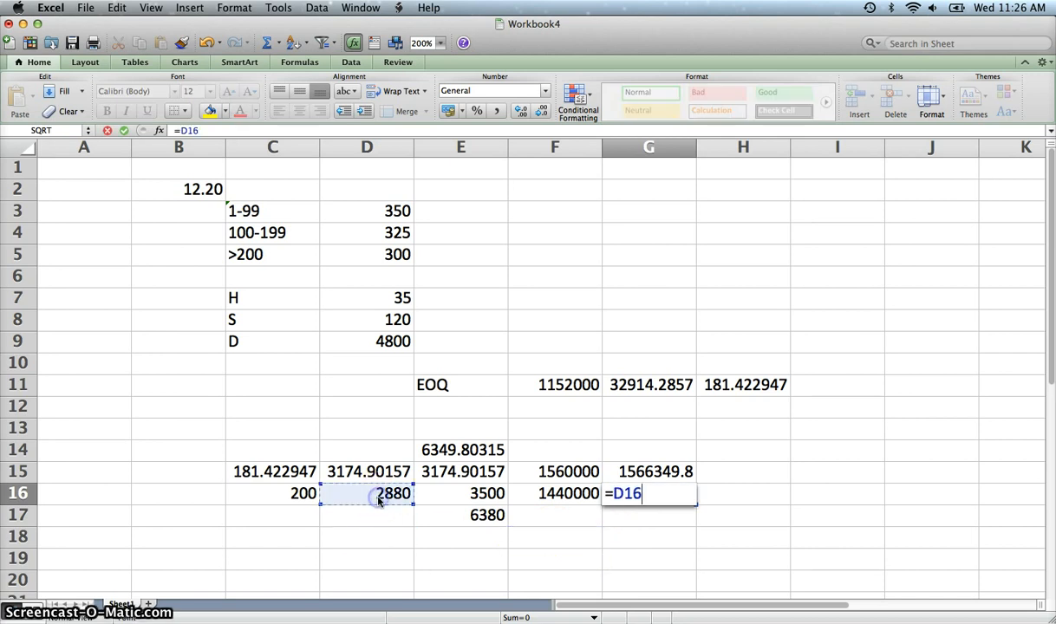
pyautogui.write('+')
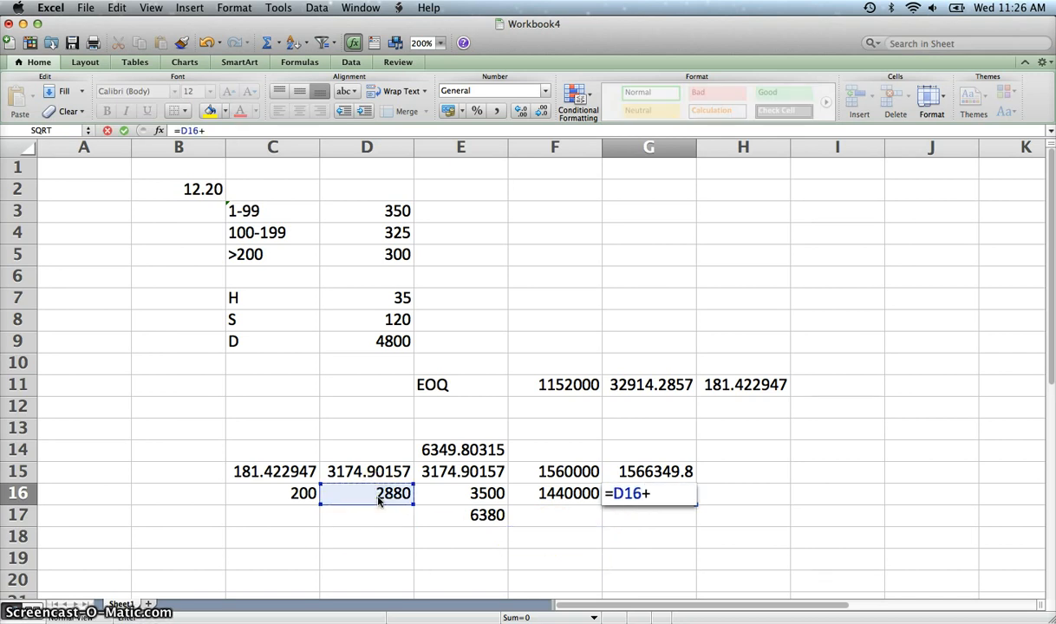
pyautogui.click(476, 492)
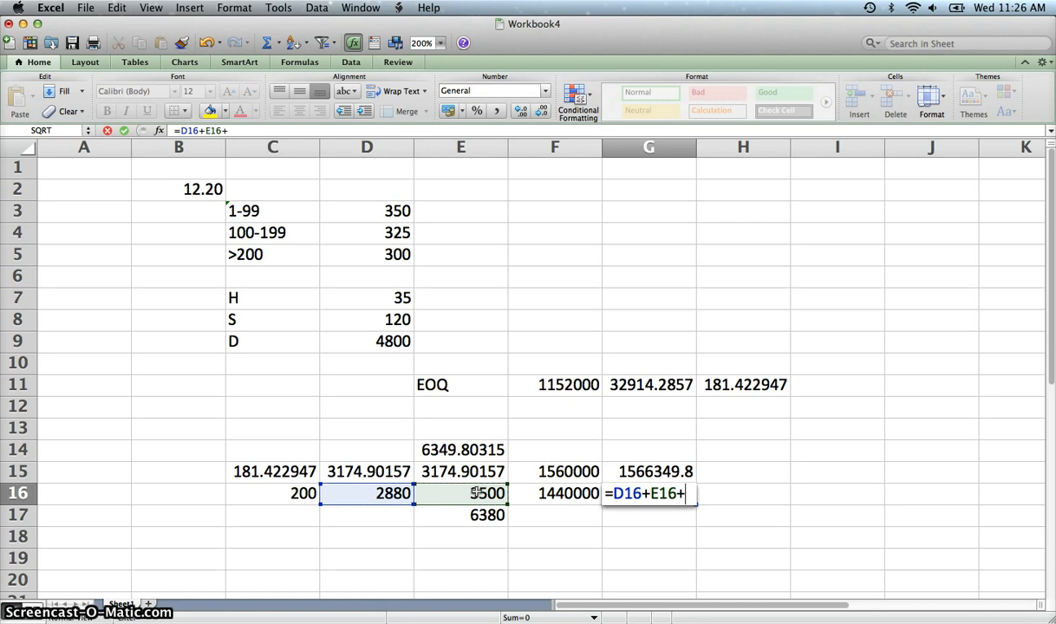
pyautogui.write('+')
pyautogui.click(565, 493)
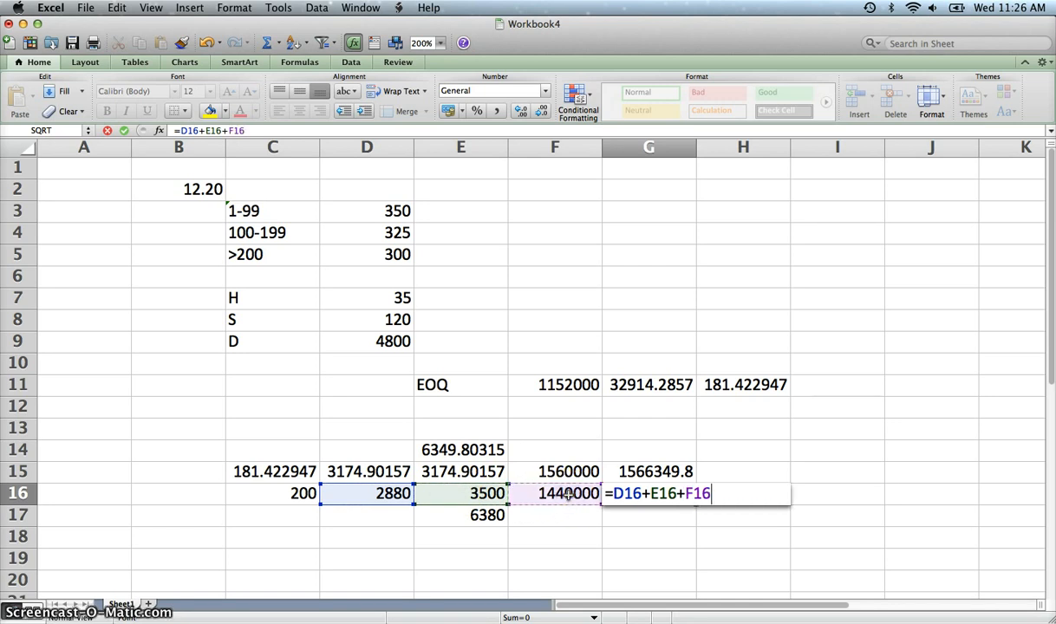
pyautogui.press('Return')
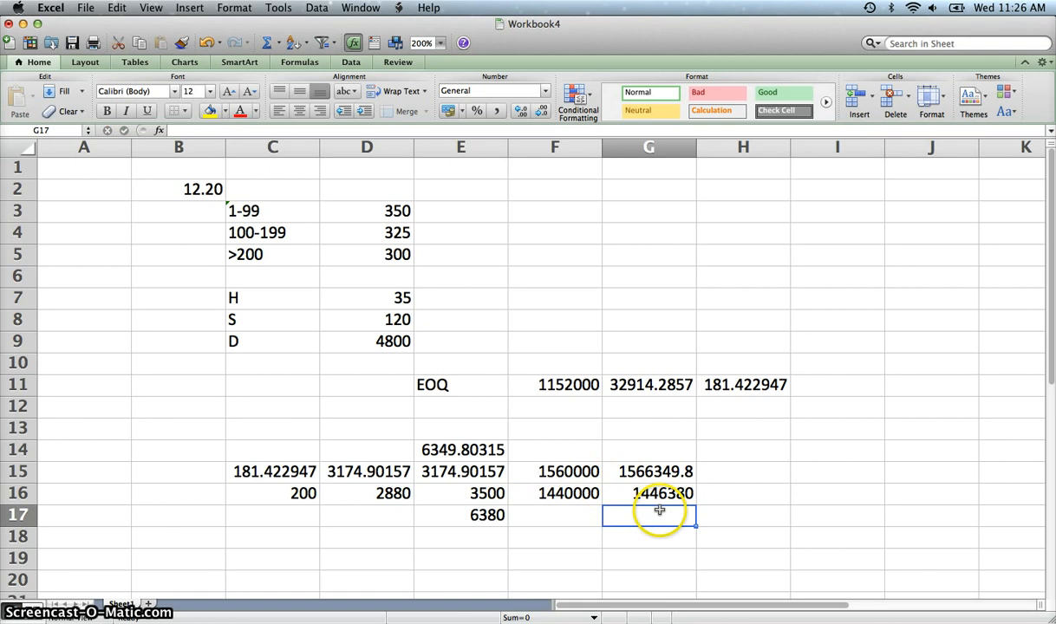
pyautogui.click(656, 492)
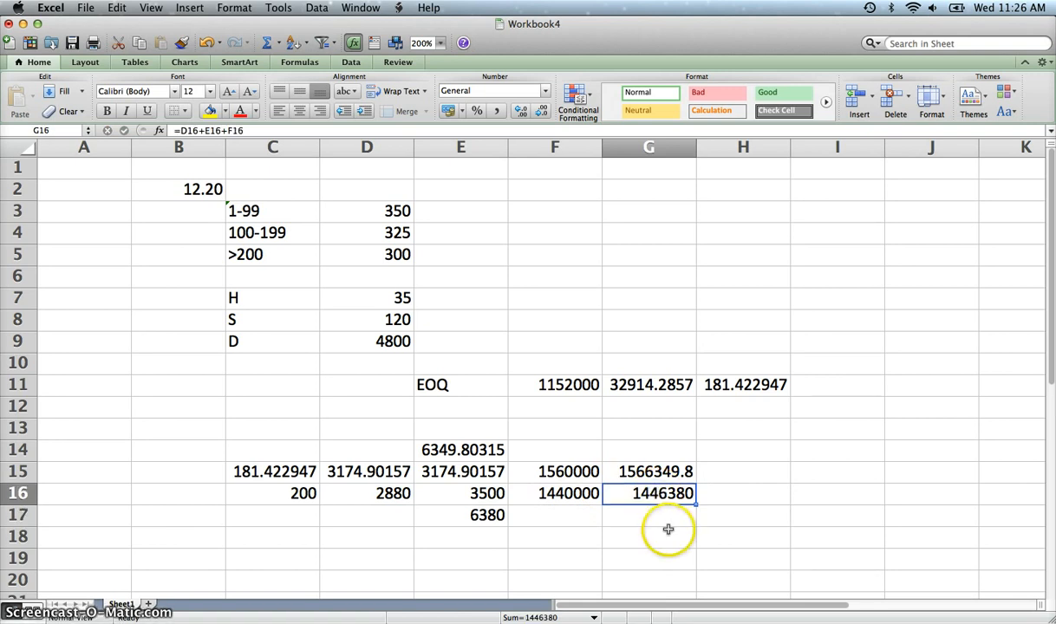
pyautogui.click(642, 497)
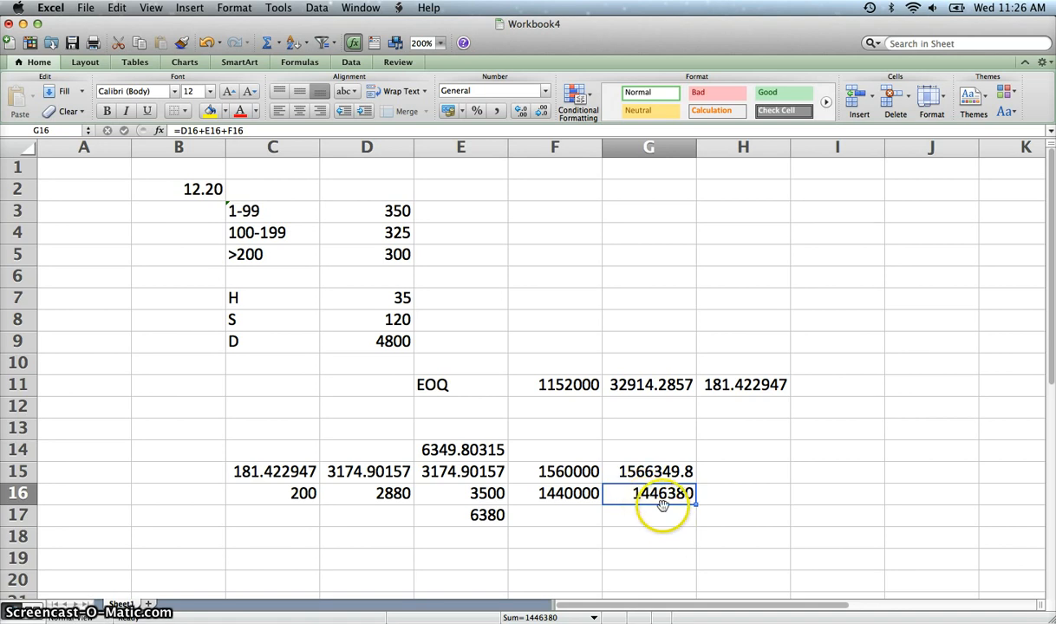